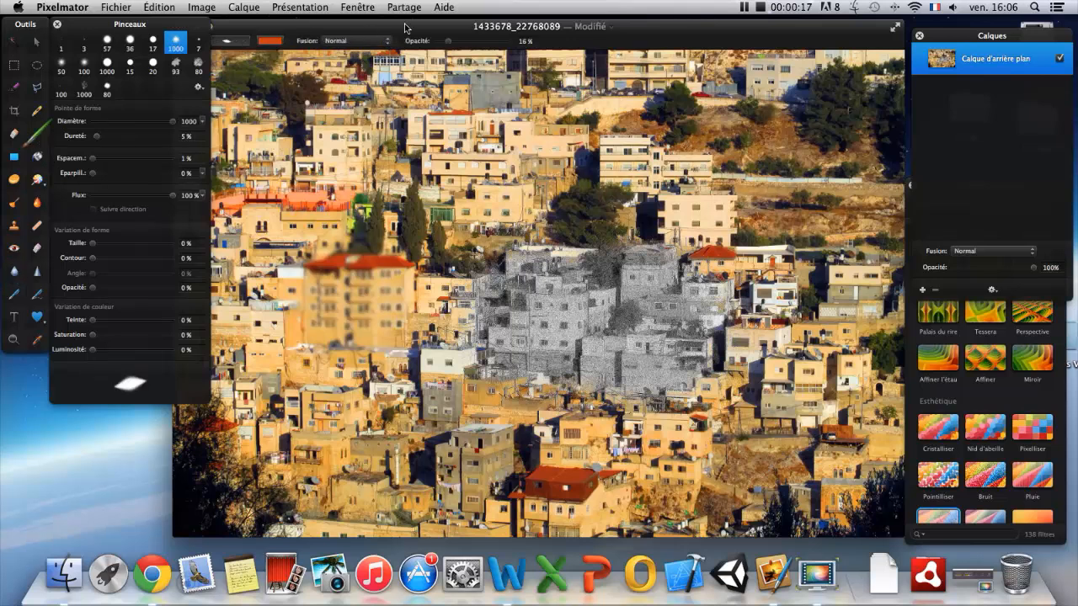
Move the image window clear of the brush palette and set the selected brush's diameter to 157.
{"action": "left_click_drag", "start_coordinate": [343, 32], "coordinate": [380, 32]}
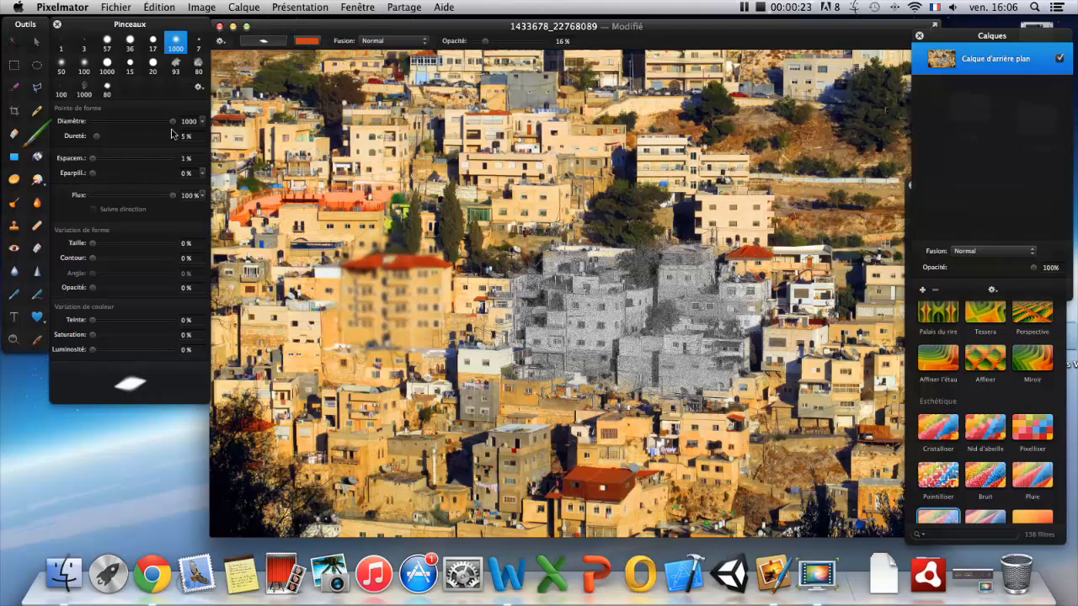
{"action": "left_click_drag", "start_coordinate": [171, 126], "coordinate": [154, 122]}
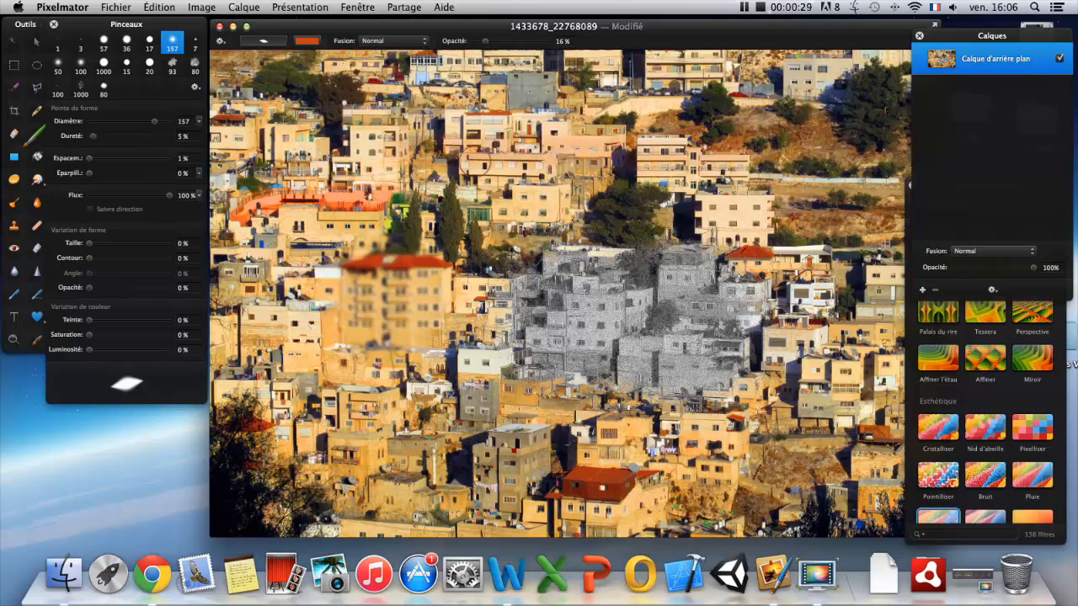
Hide the brush palette and show it again.
{"action": "left_click", "coordinate": [221, 43]}
{"action": "left_click", "coordinate": [232, 54]}
{"action": "left_click", "coordinate": [269, 42]}
{"action": "left_click", "coordinate": [256, 44]}
{"action": "left_click", "coordinate": [257, 44]}
{"action": "left_click", "coordinate": [257, 43]}
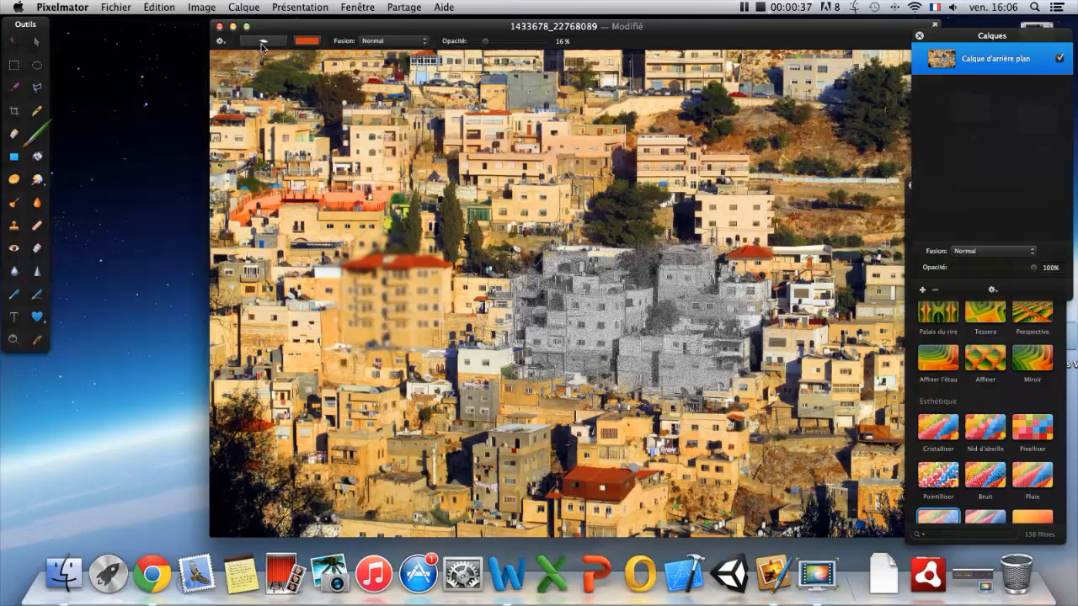
{"action": "left_click", "coordinate": [260, 46]}
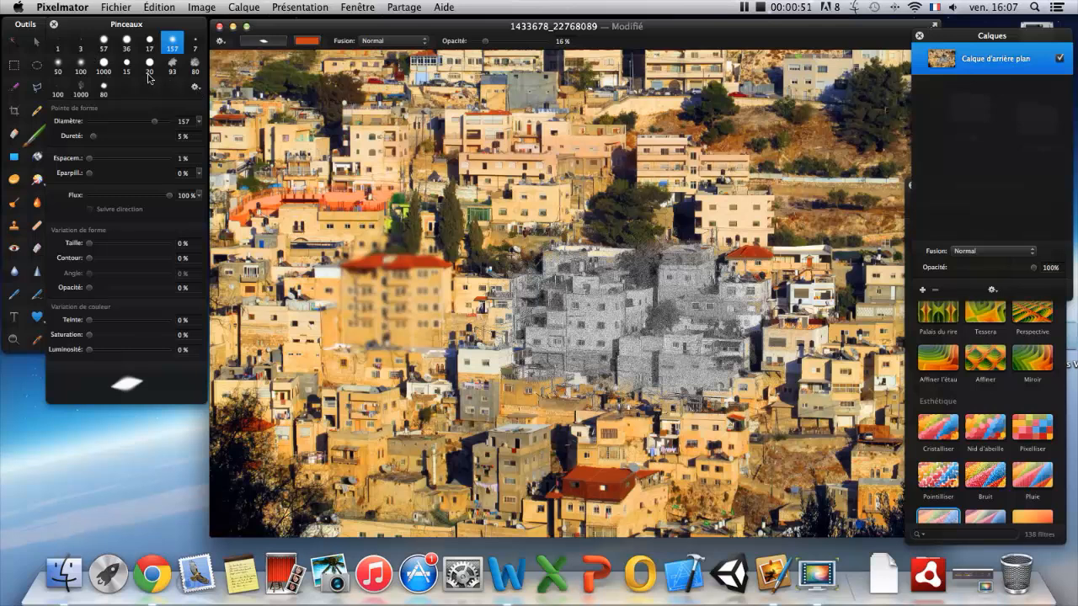
Set up the paintbrush with the 57-pixel soft preset, a blue colour and 69% opacity.
{"action": "left_click", "coordinate": [104, 44]}
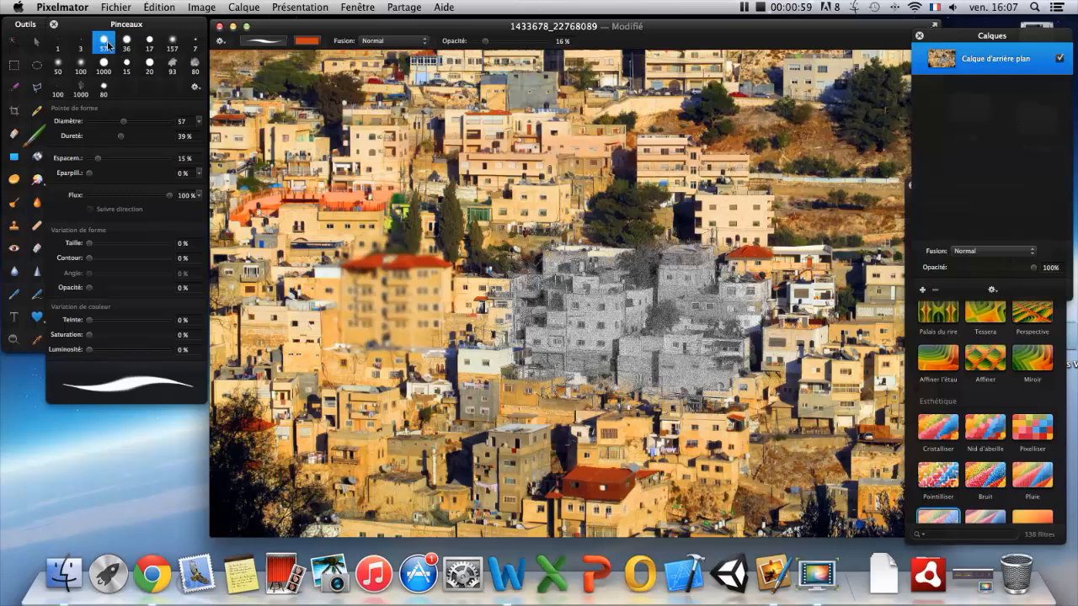
{"action": "left_click", "coordinate": [308, 40]}
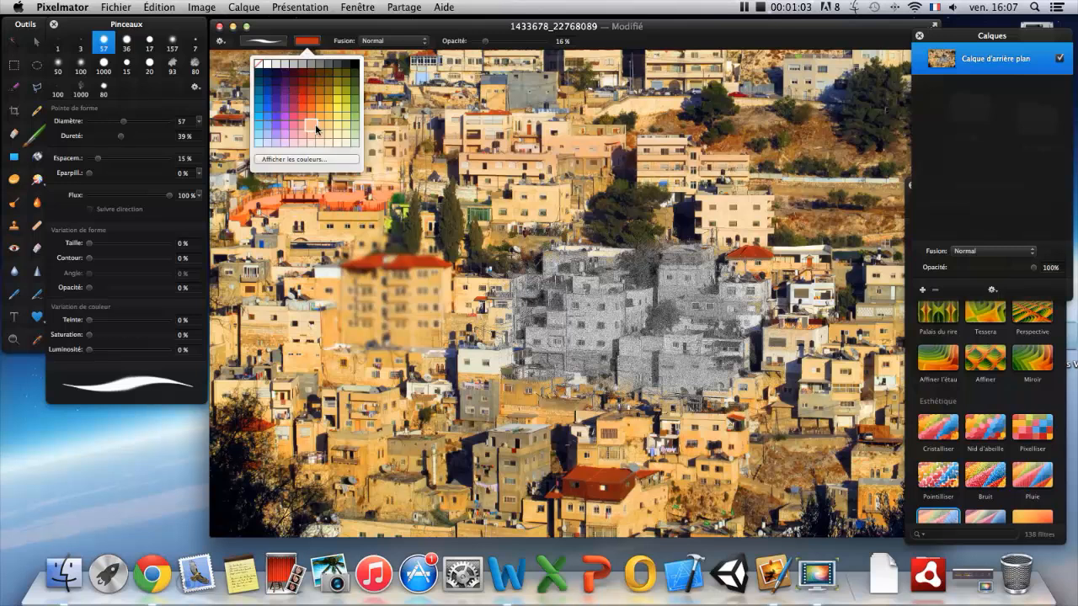
{"action": "left_click", "coordinate": [268, 110]}
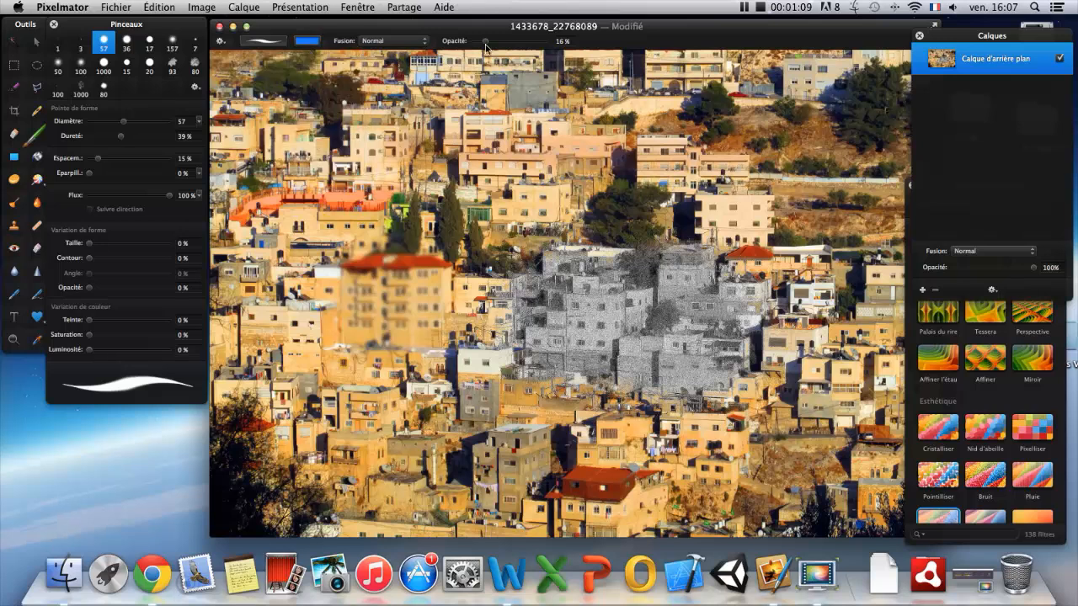
{"action": "left_click_drag", "start_coordinate": [485, 41], "coordinate": [524, 40]}
Paint a test blue stroke across the buildings near the upper centre of the photo and undo it.
{"action": "mouse_move", "coordinate": [522, 145]}
{"action": "left_mouse_down"}
{"action": "mouse_move", "coordinate": [665, 152]}
{"action": "mouse_move", "coordinate": [500, 173]}
{"action": "left_mouse_up"}
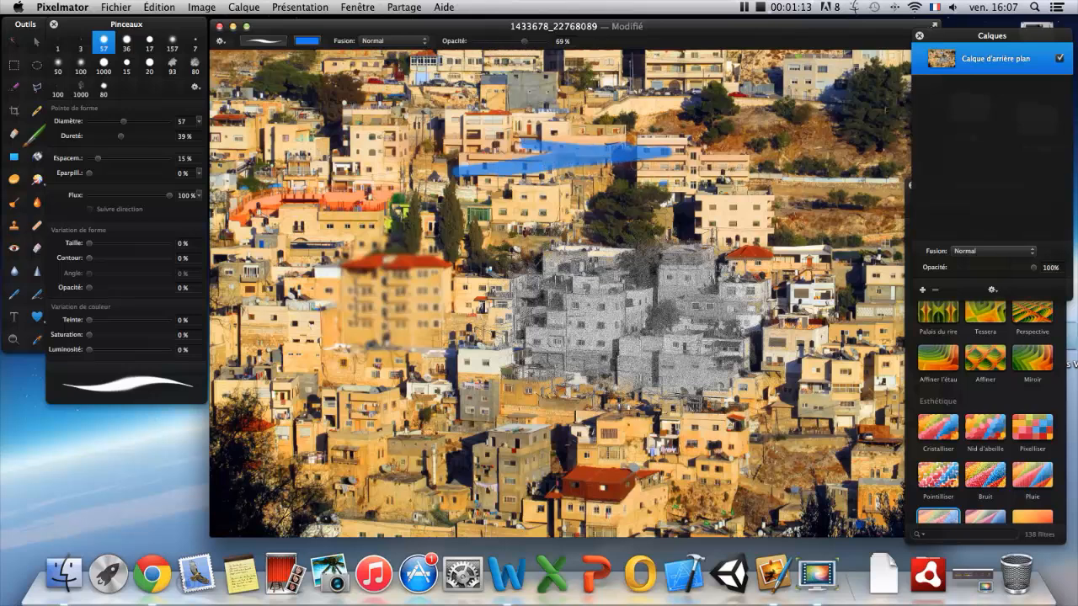
{"action": "key", "text": "super+z"}
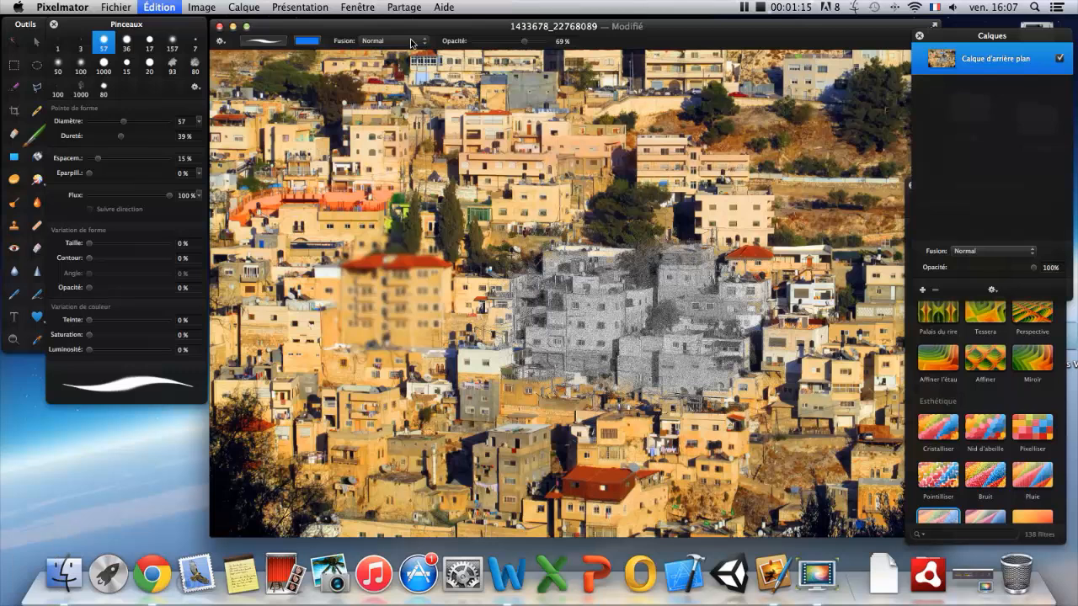
{"action": "left_click", "coordinate": [421, 43]}
{"action": "left_click", "coordinate": [990, 198]}
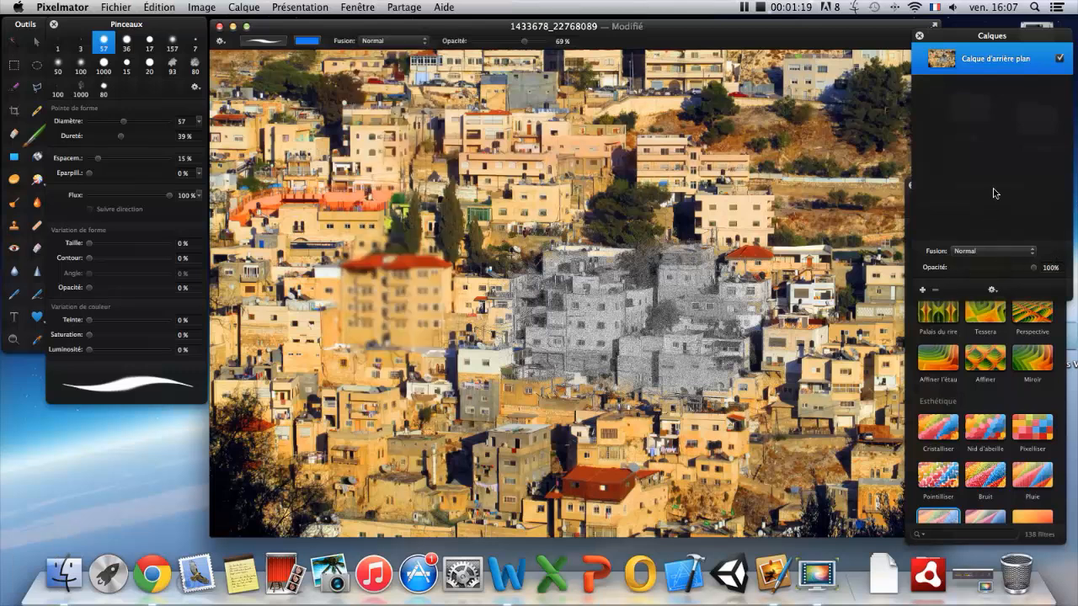
Add a new layer above the background and fill it entirely with blue using the Paint Bucket.
{"action": "left_click", "coordinate": [924, 290]}
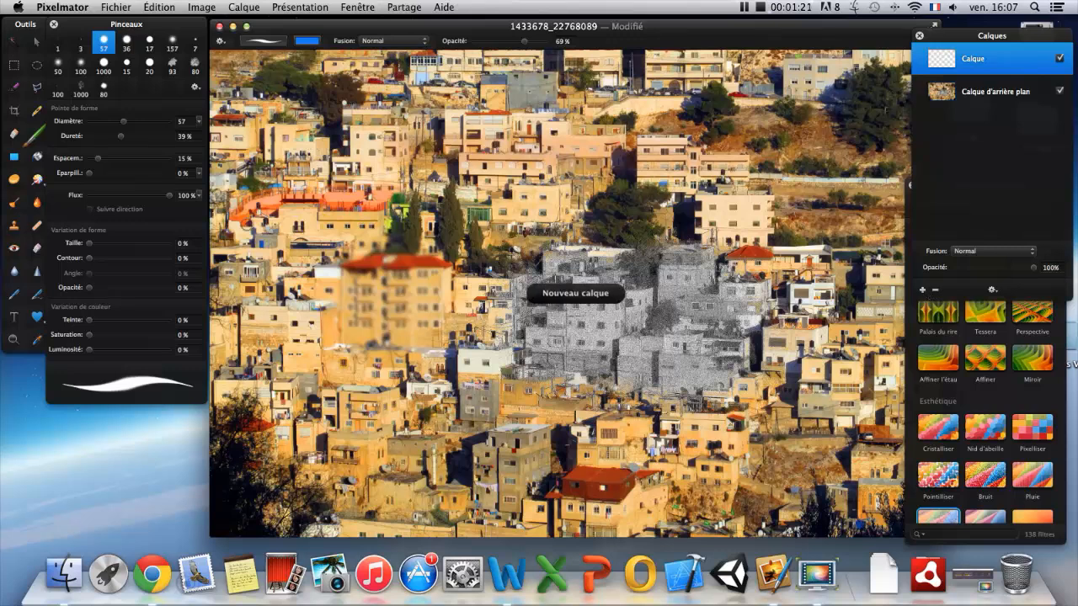
{"action": "left_click", "coordinate": [34, 179]}
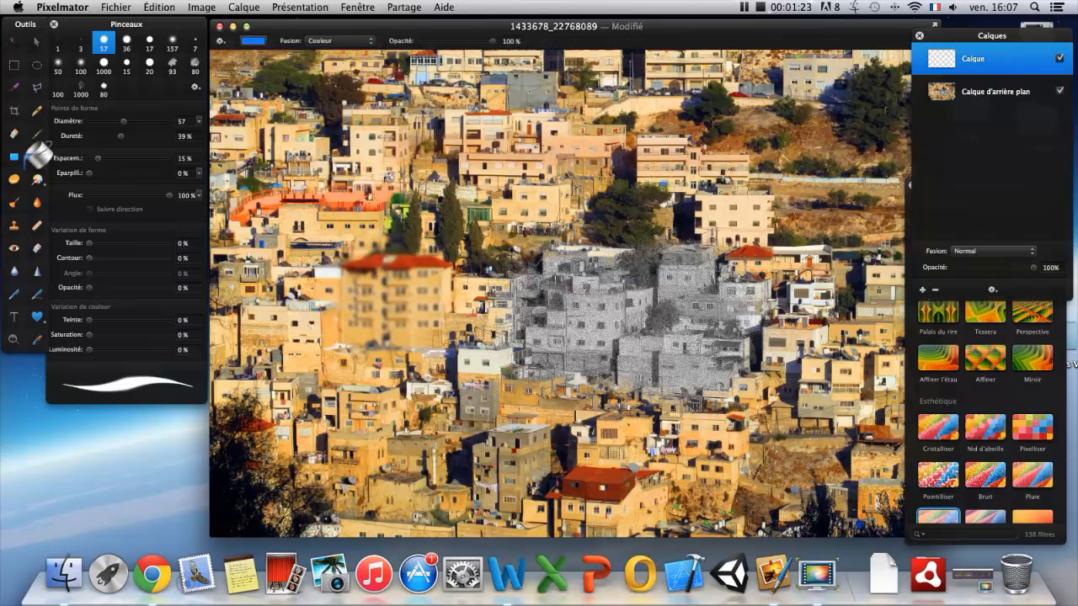
{"action": "left_click", "coordinate": [389, 177]}
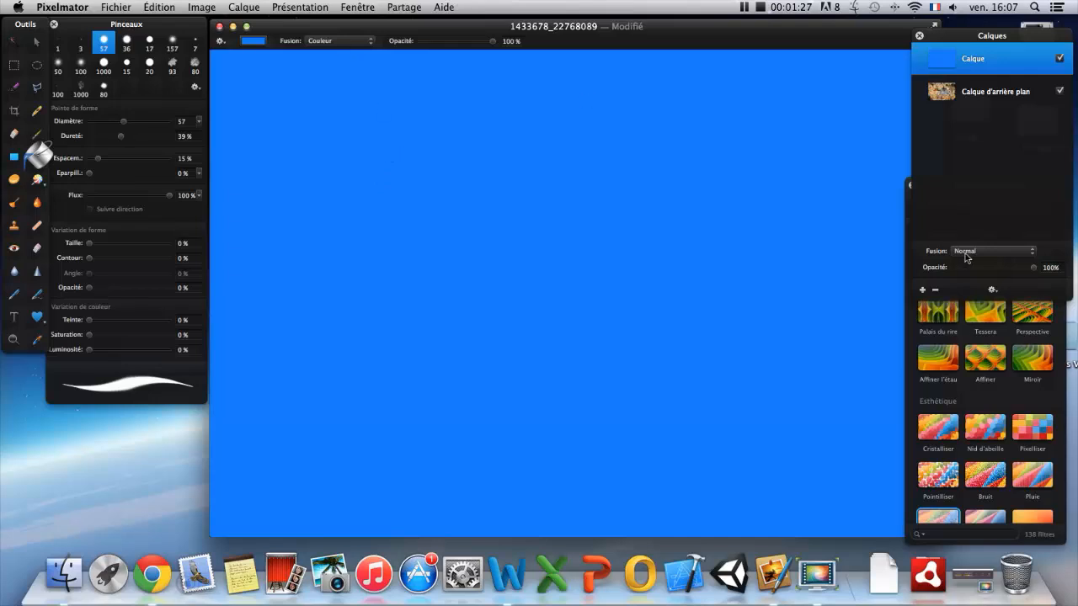
Try the Fondu and Multiplier blend modes on the blue layer.
{"action": "left_click", "coordinate": [968, 256]}
{"action": "left_click", "coordinate": [965, 261]}
{"action": "left_click", "coordinate": [975, 253]}
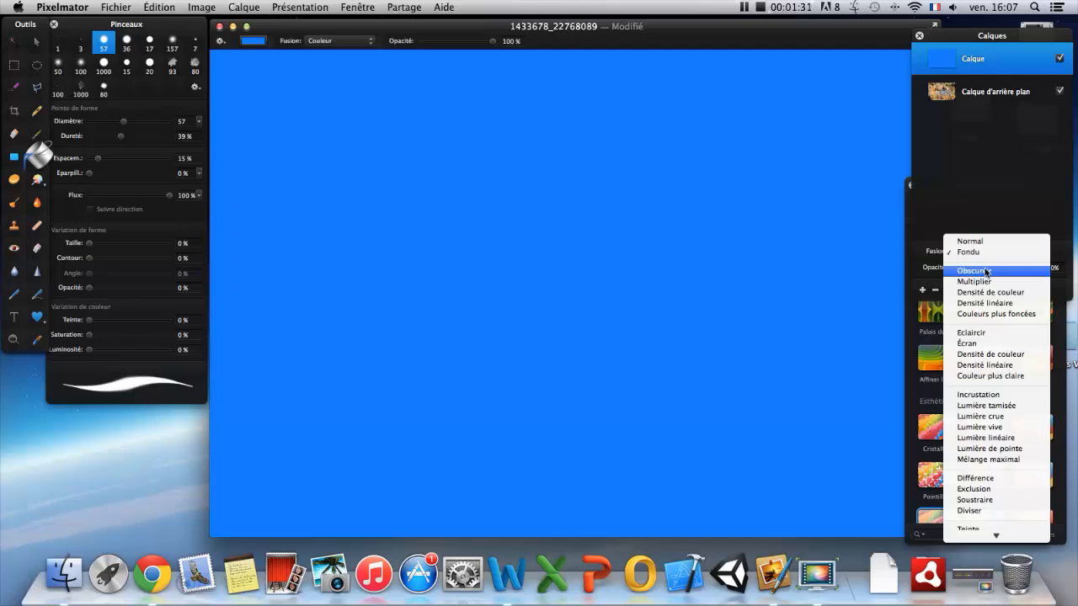
{"action": "left_click", "coordinate": [987, 281]}
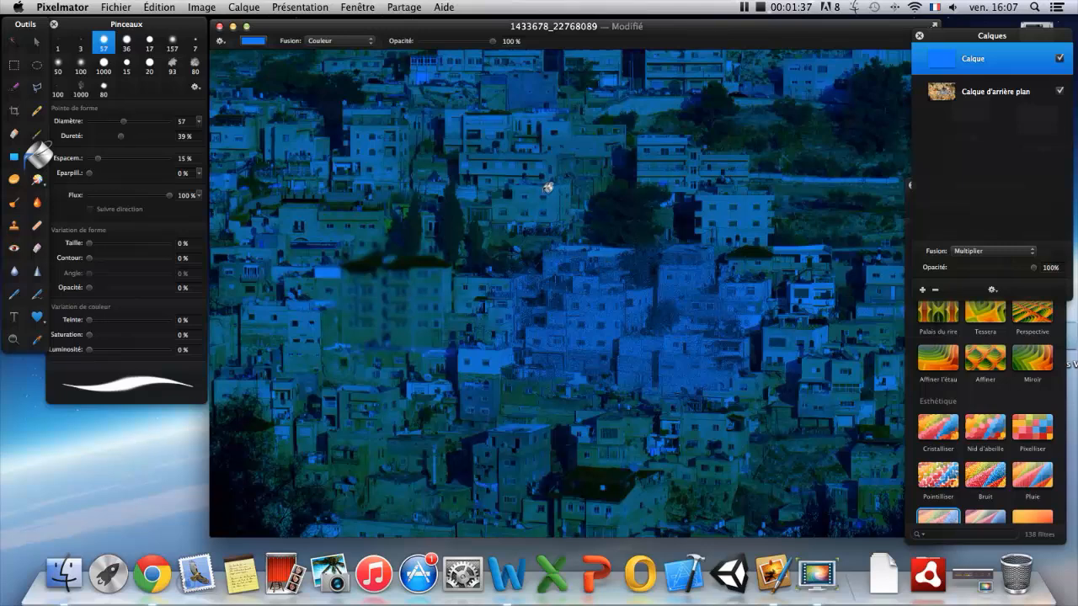
Try the Eclaircir and Lumière tamisée blend modes on the blue layer.
{"action": "left_click", "coordinate": [1013, 254]}
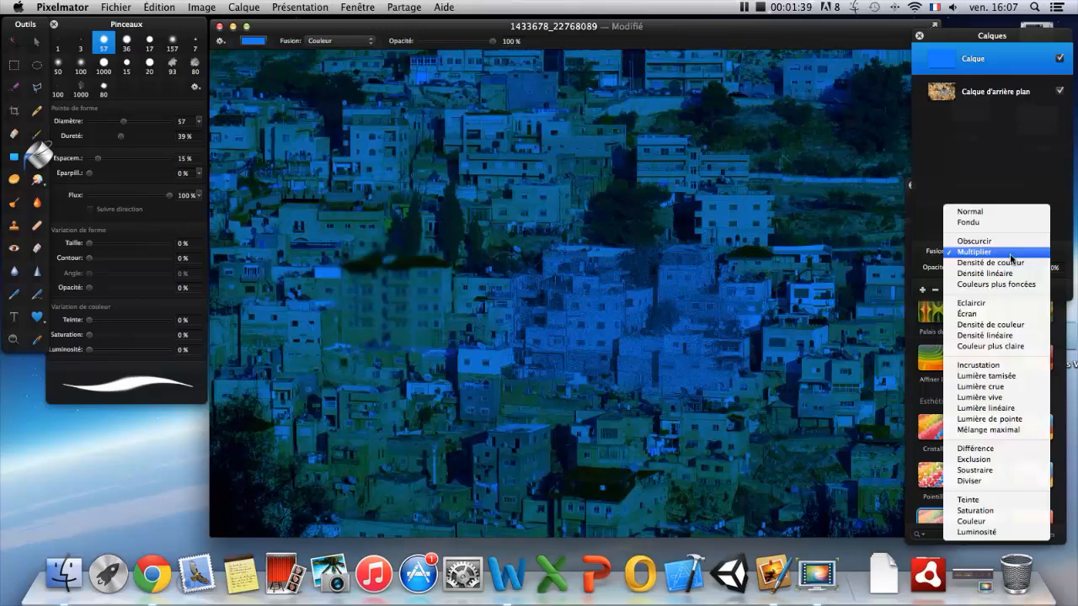
{"action": "left_click", "coordinate": [997, 303]}
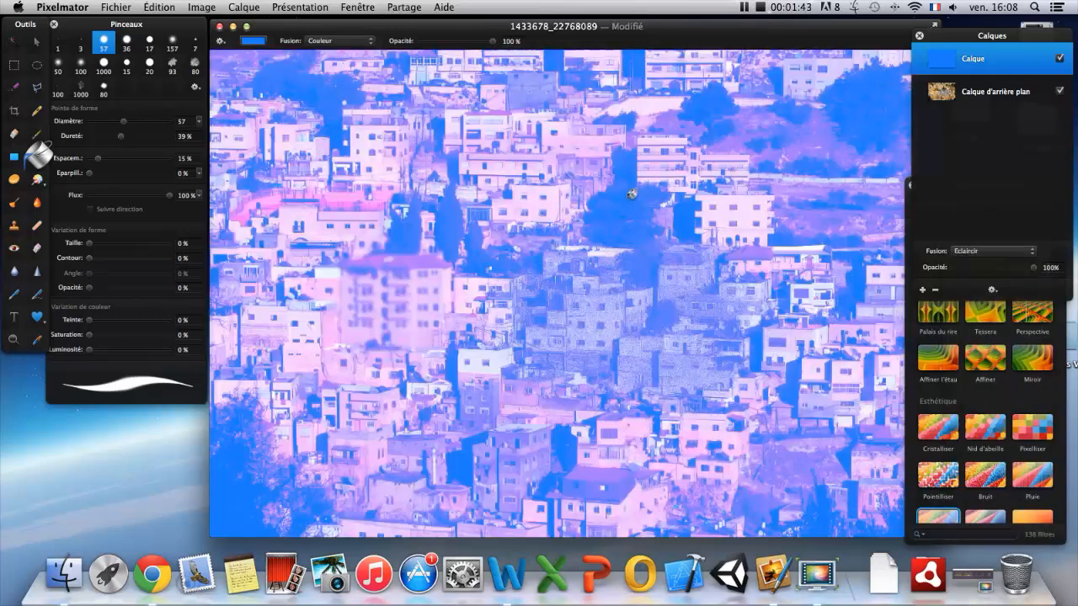
{"action": "left_click", "coordinate": [1003, 253]}
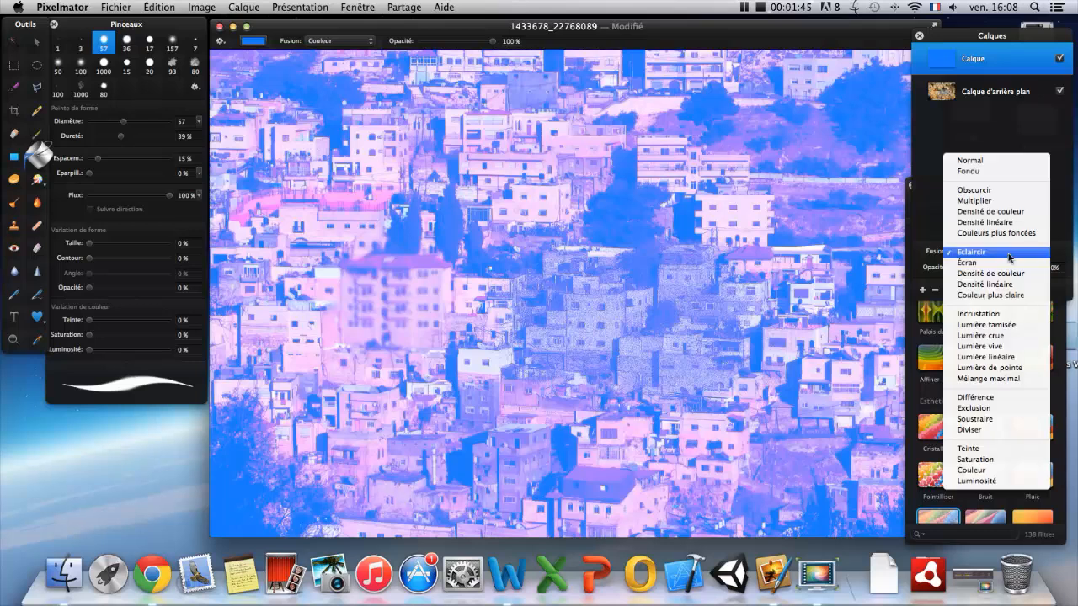
{"action": "left_click", "coordinate": [1009, 325]}
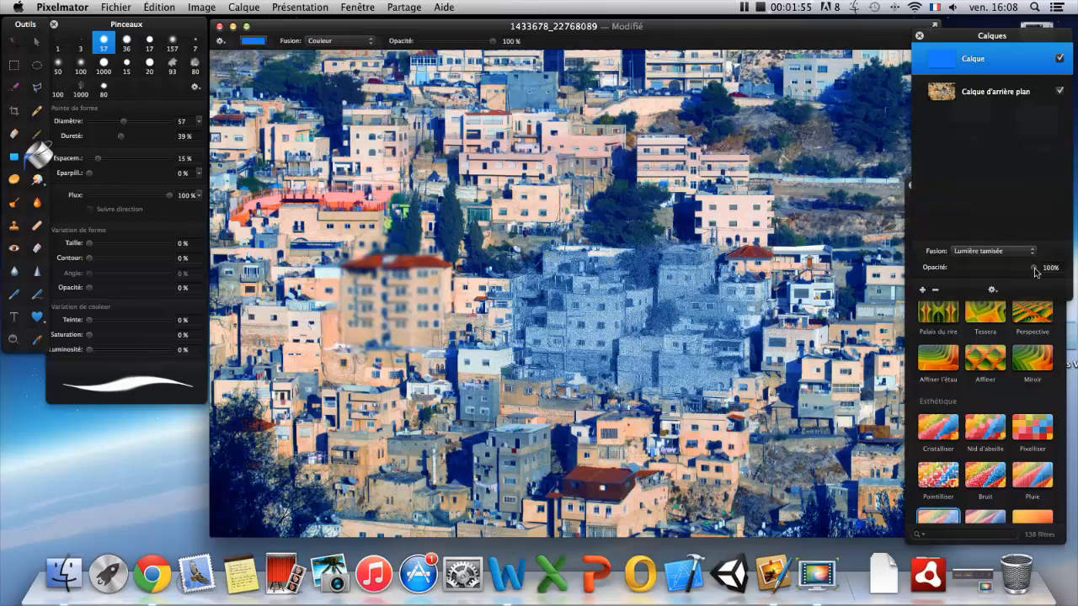
Try the Différence and Incrustation blend modes on the blue layer.
{"action": "left_click", "coordinate": [1016, 251]}
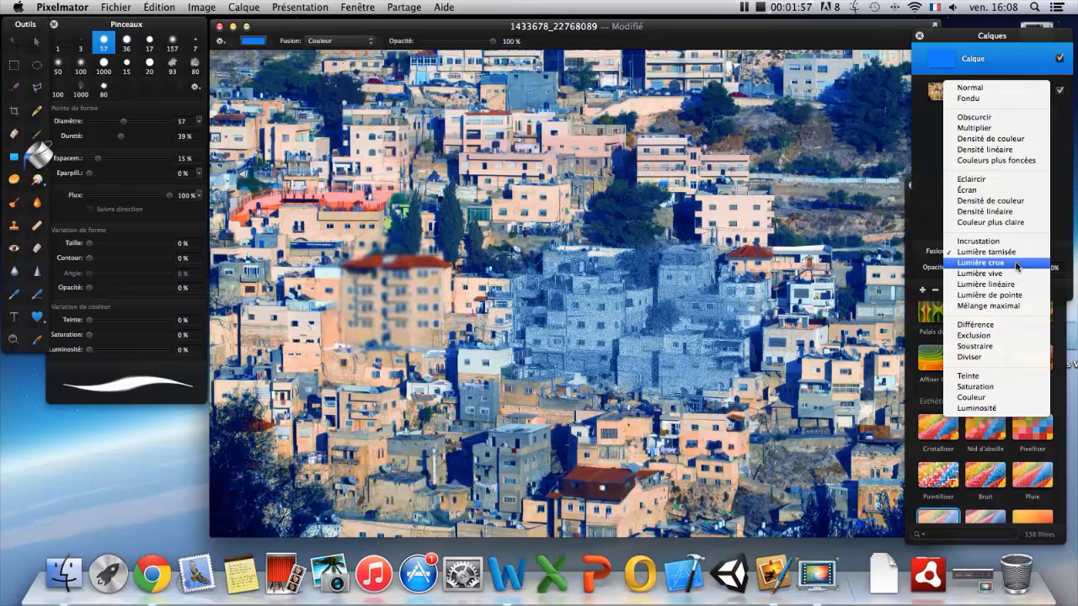
{"action": "left_click", "coordinate": [972, 325]}
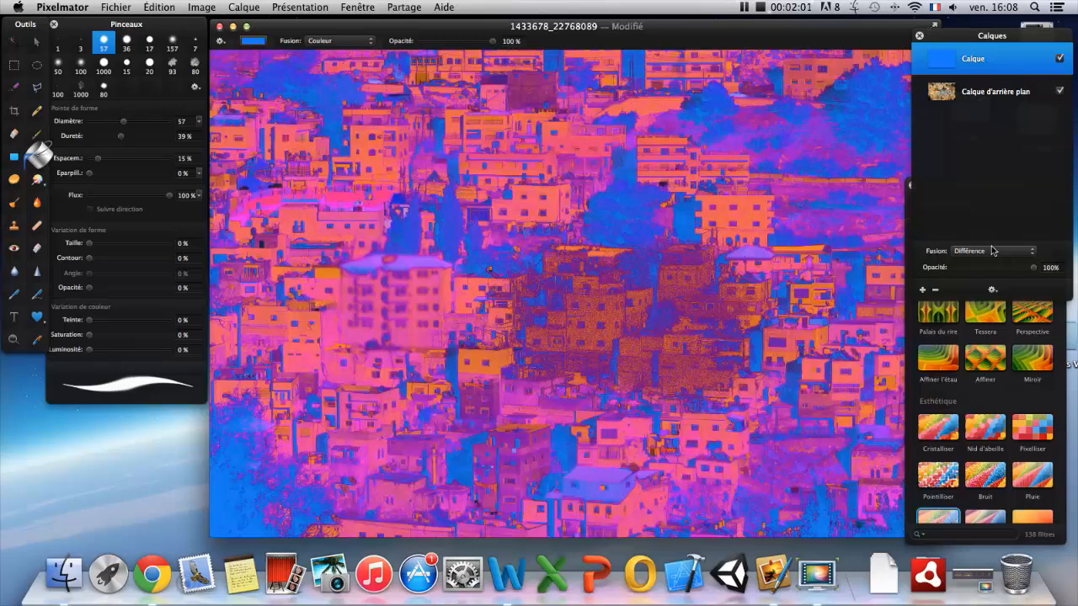
{"action": "left_click", "coordinate": [990, 252]}
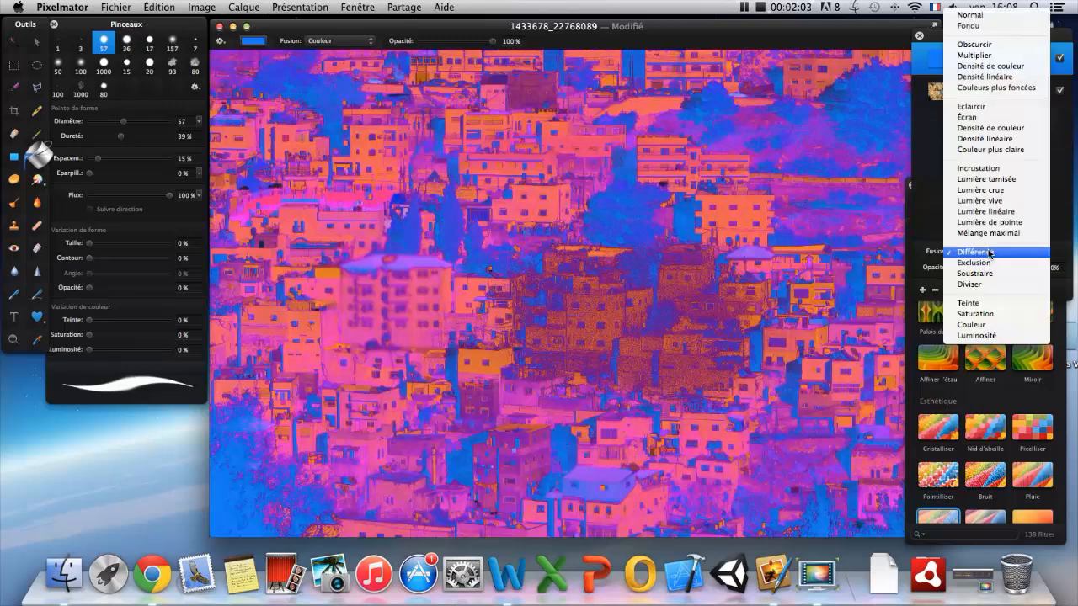
{"action": "left_click", "coordinate": [1002, 170]}
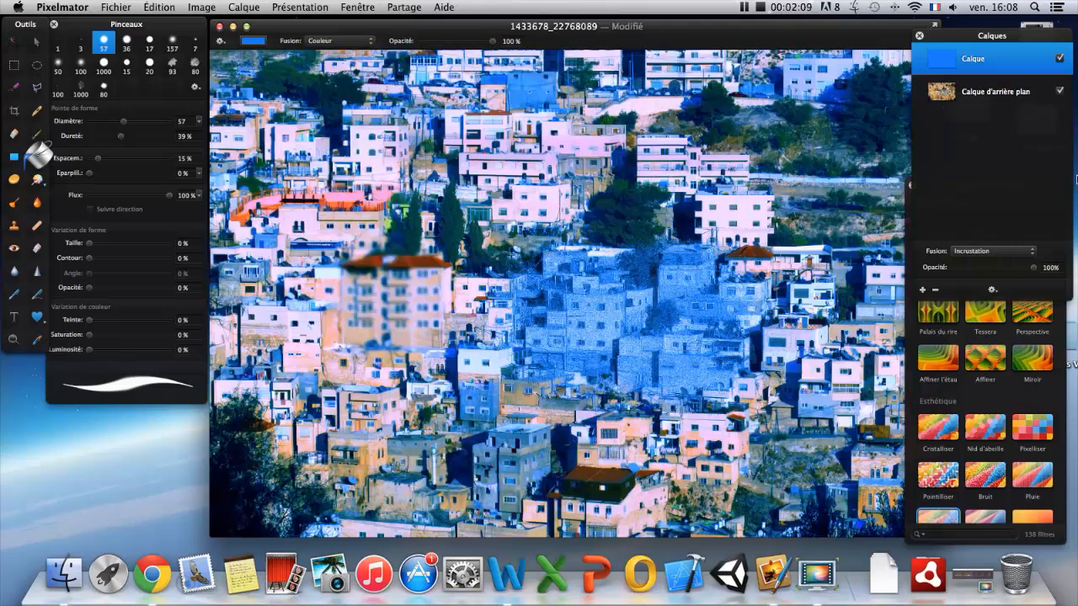
Try the blue layer with the lightening Densité linéaire blend mode, followed by Teinte and Couleur.
{"action": "left_click", "coordinate": [1006, 252]}
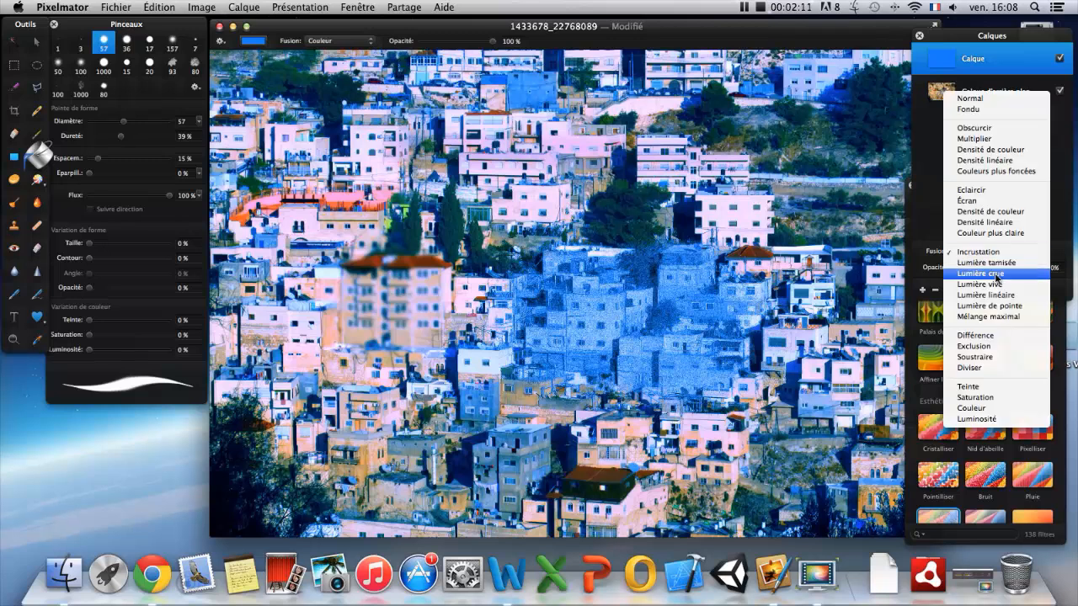
{"action": "left_click", "coordinate": [1010, 222]}
{"action": "left_click", "coordinate": [970, 256]}
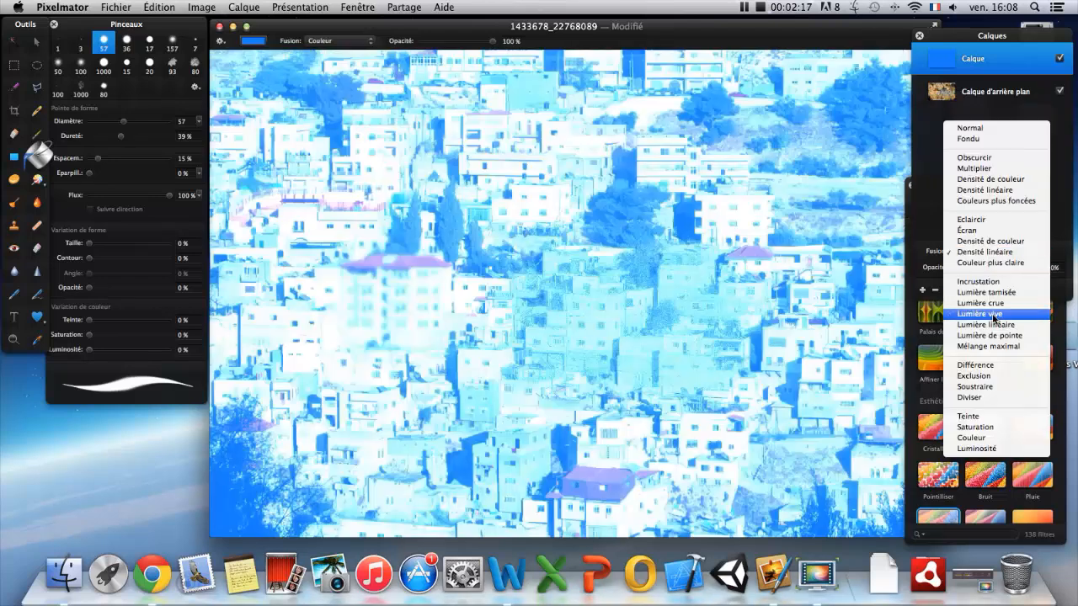
{"action": "left_click", "coordinate": [967, 415]}
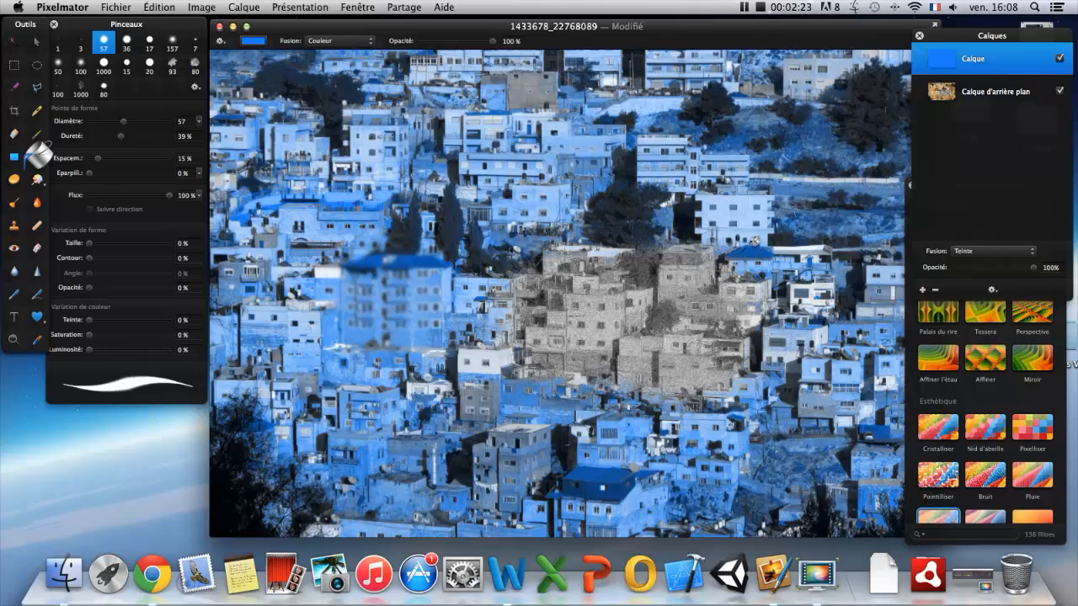
{"action": "left_click", "coordinate": [990, 251]}
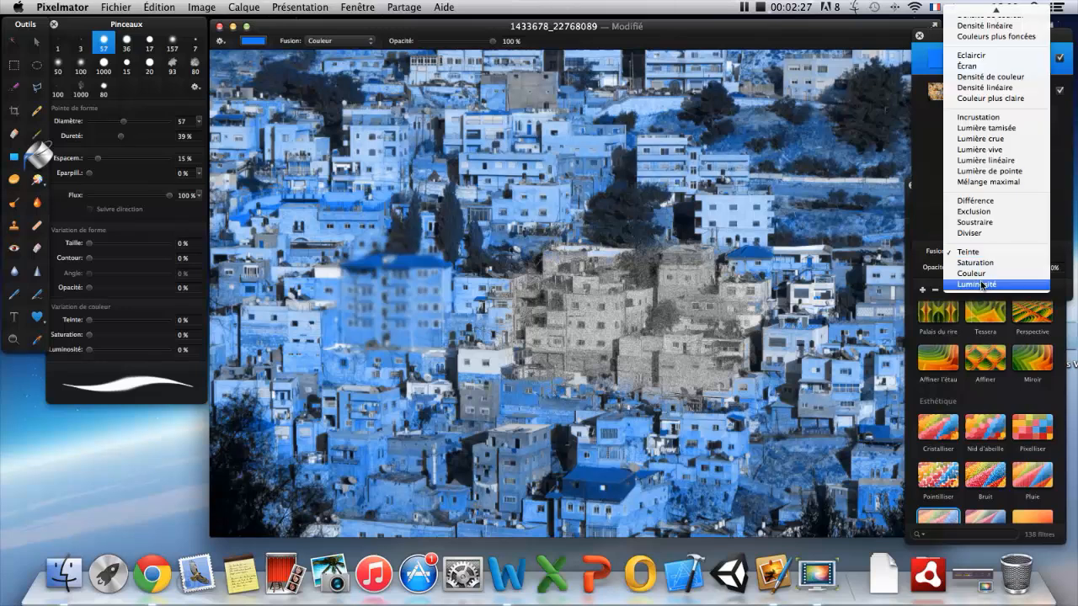
{"action": "left_click", "coordinate": [975, 273]}
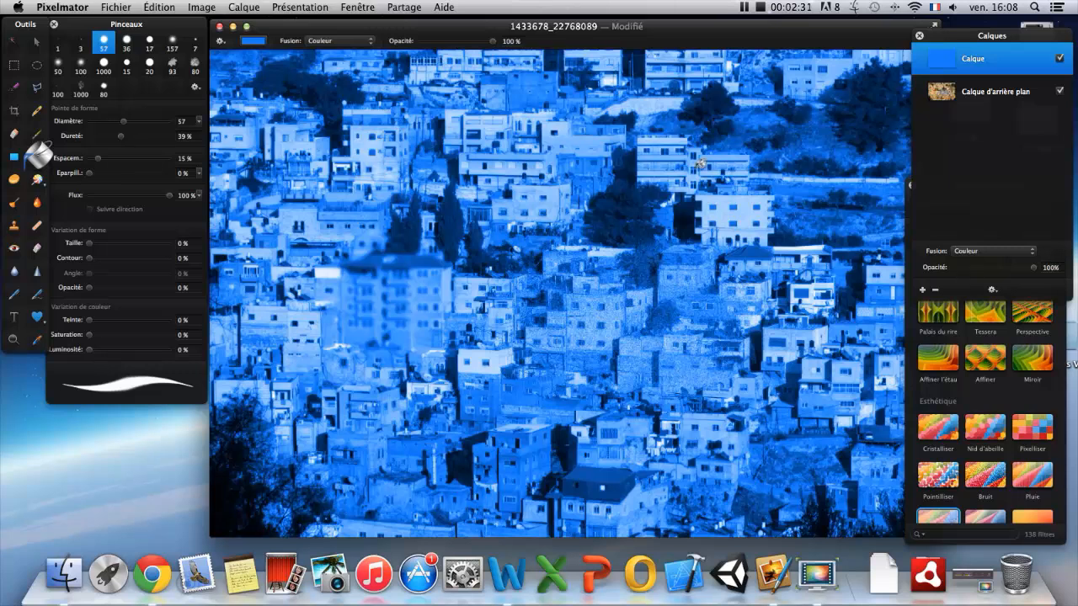
Set the blue layer's blend mode to Luminosité.
{"action": "left_click", "coordinate": [976, 253]}
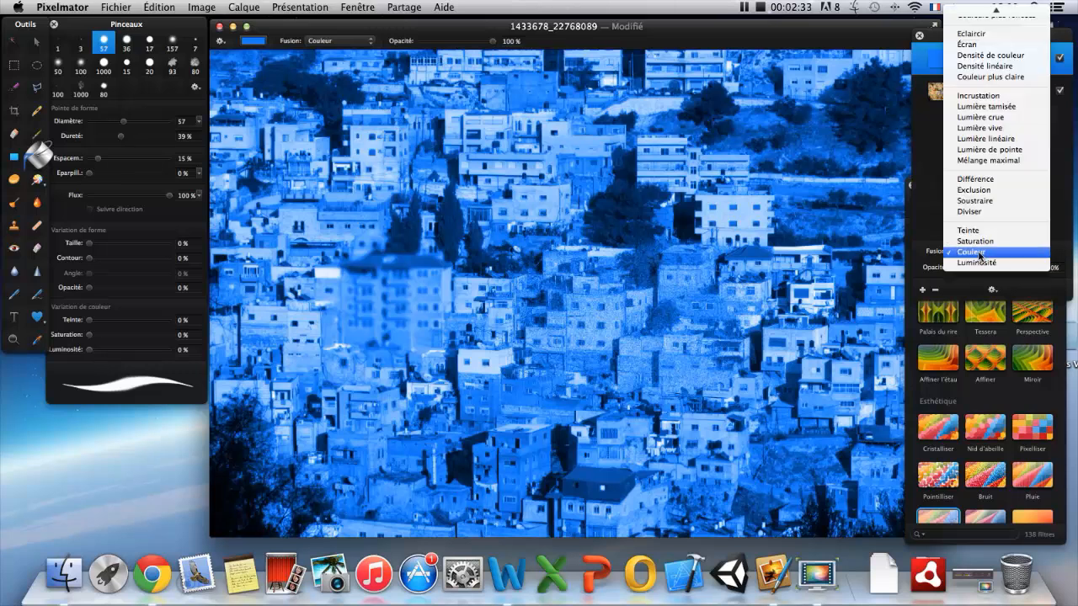
{"action": "left_click", "coordinate": [979, 263]}
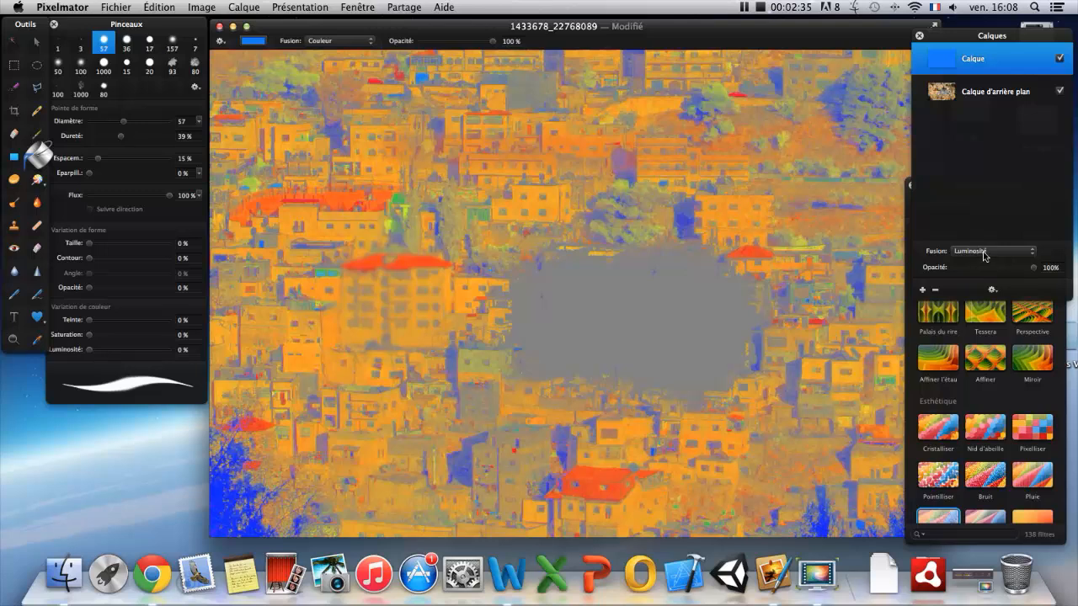
{"action": "left_click", "coordinate": [984, 252]}
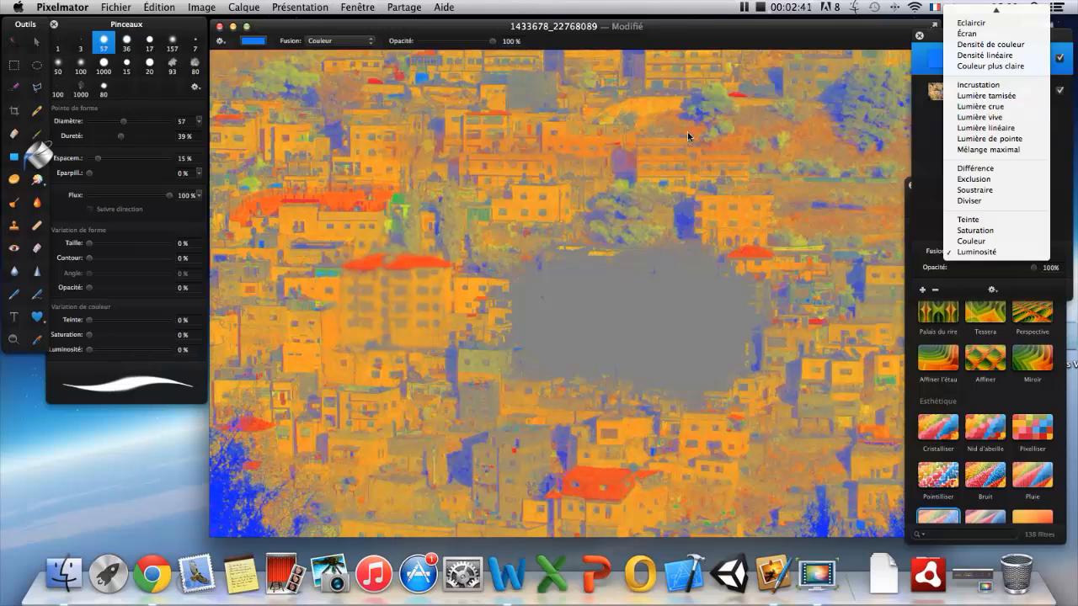
{"action": "left_click", "coordinate": [942, 45]}
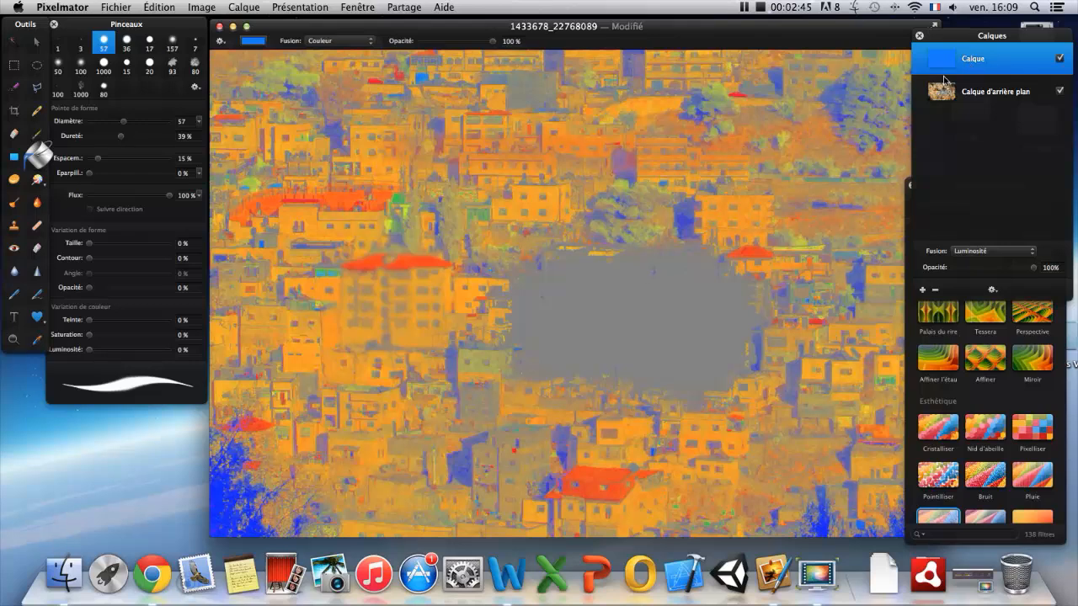
{"action": "right_click", "coordinate": [1000, 57]}
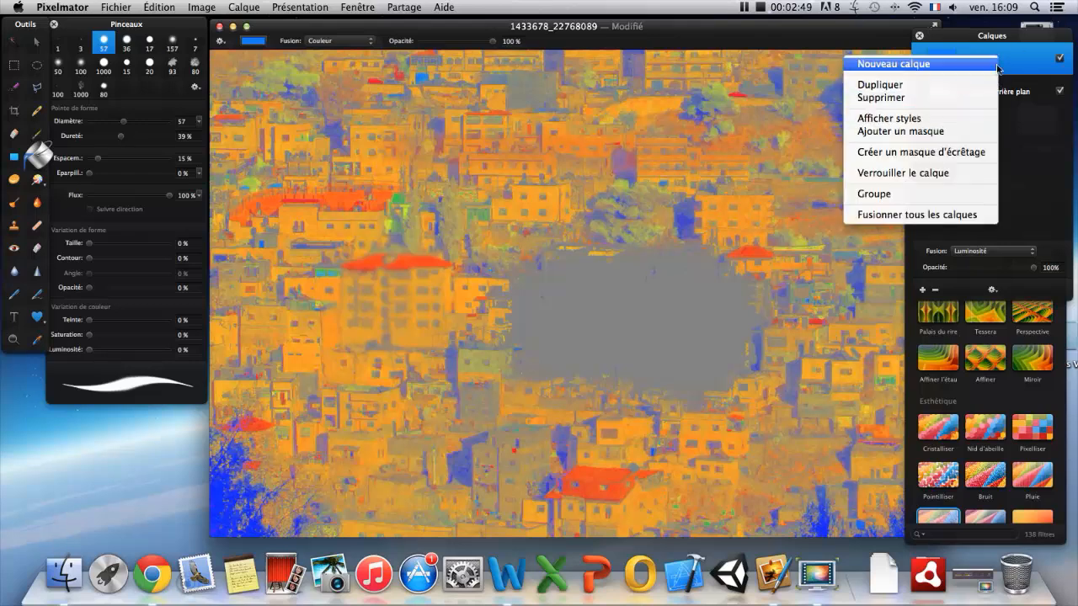
{"action": "left_click", "coordinate": [1017, 44]}
{"action": "right_click", "coordinate": [985, 69]}
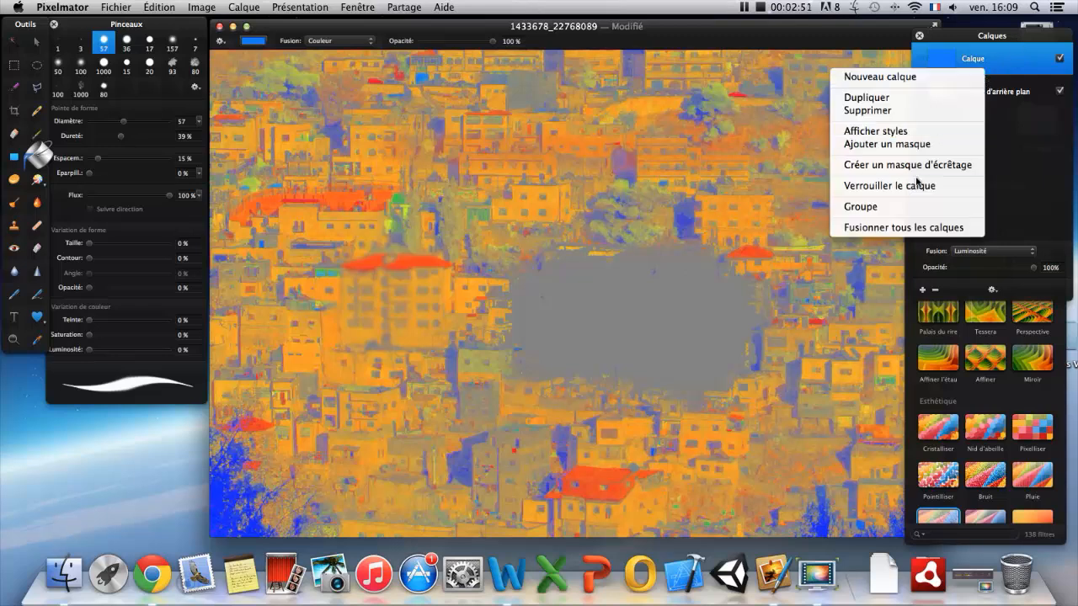
{"action": "left_click", "coordinate": [1041, 73]}
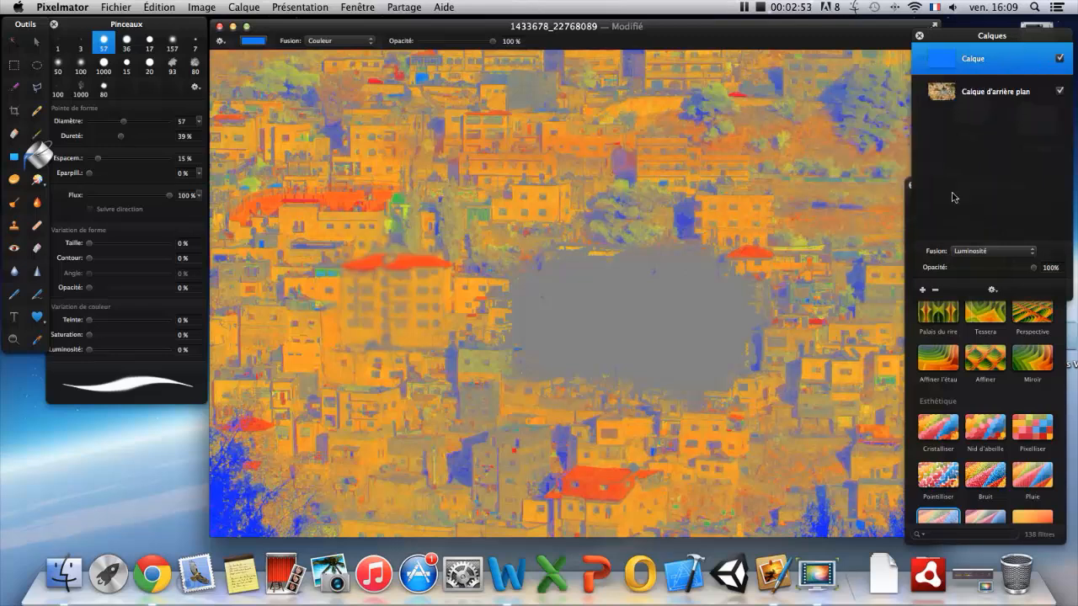
Set the blue layer's blend mode to Teinte and lower the layer's opacity to 4%.
{"action": "left_click", "coordinate": [974, 251]}
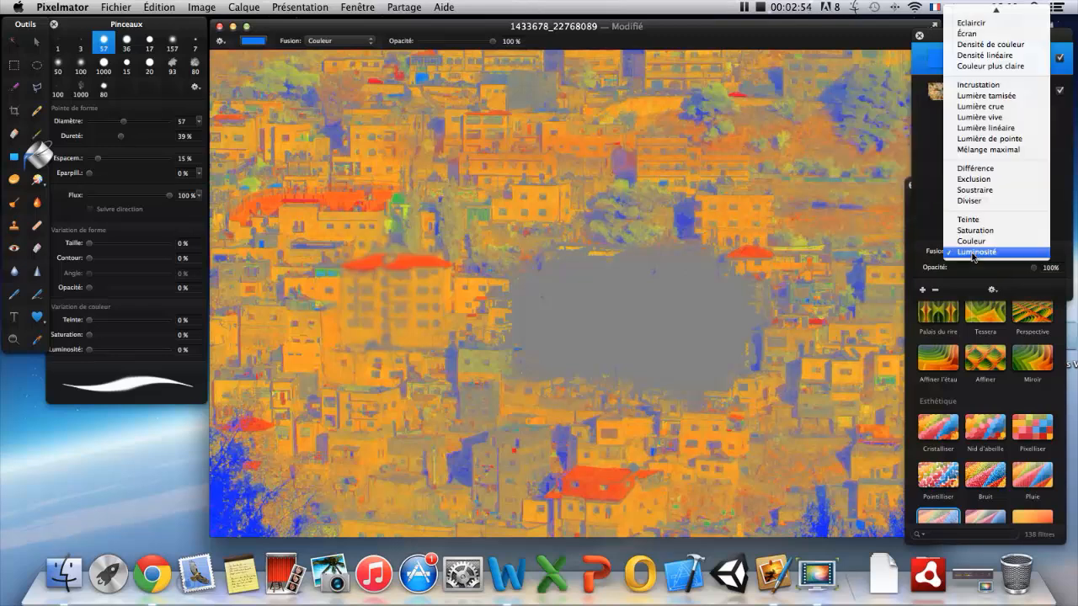
{"action": "left_click", "coordinate": [968, 220]}
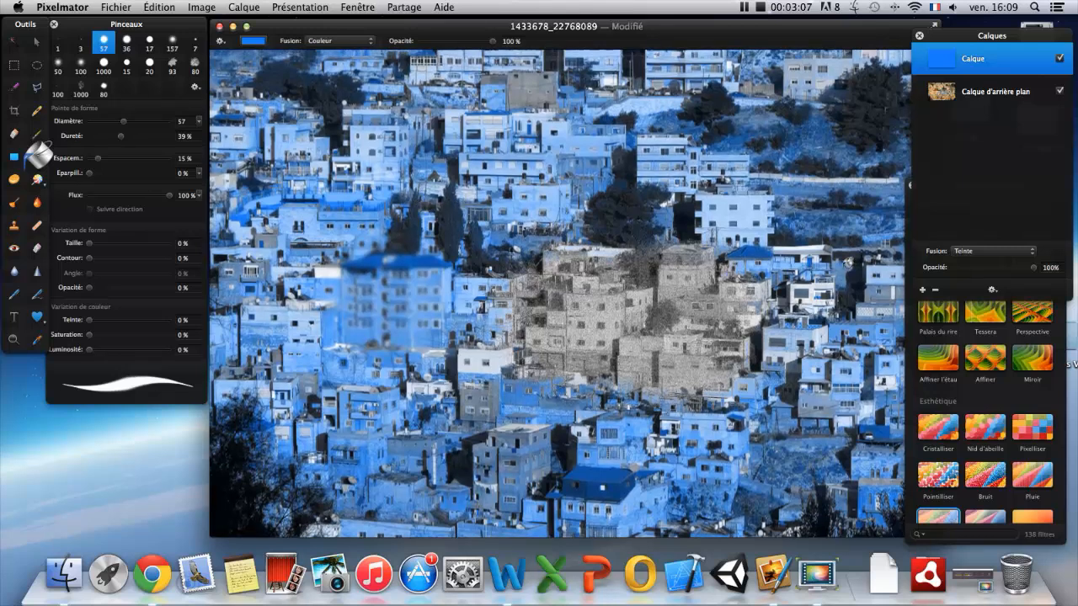
{"action": "left_click_drag", "start_coordinate": [1035, 275], "coordinate": [957, 276]}
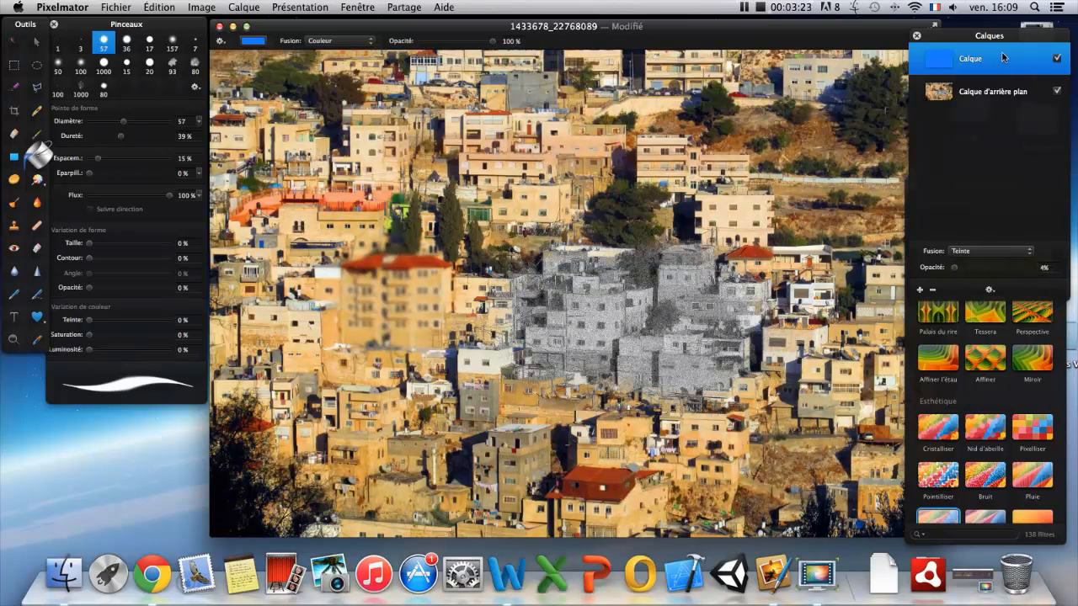
Hide the blue layer and brush a blue zigzag across the upper houses on the background layer at 69% opacity in Normal mode.
{"action": "left_click", "coordinate": [1057, 60]}
{"action": "left_click", "coordinate": [974, 95]}
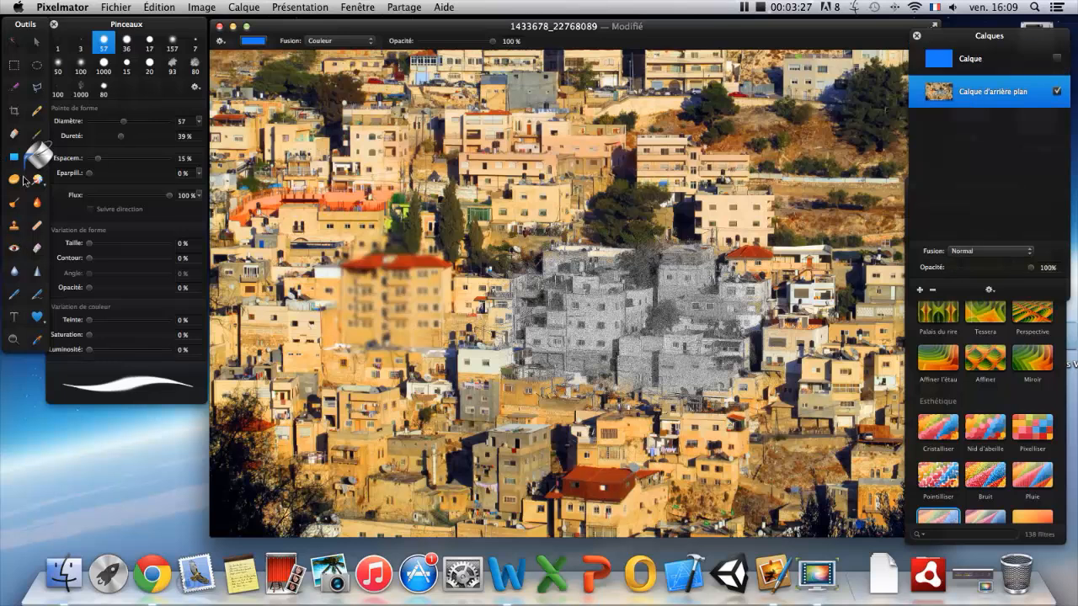
{"action": "left_click", "coordinate": [38, 135]}
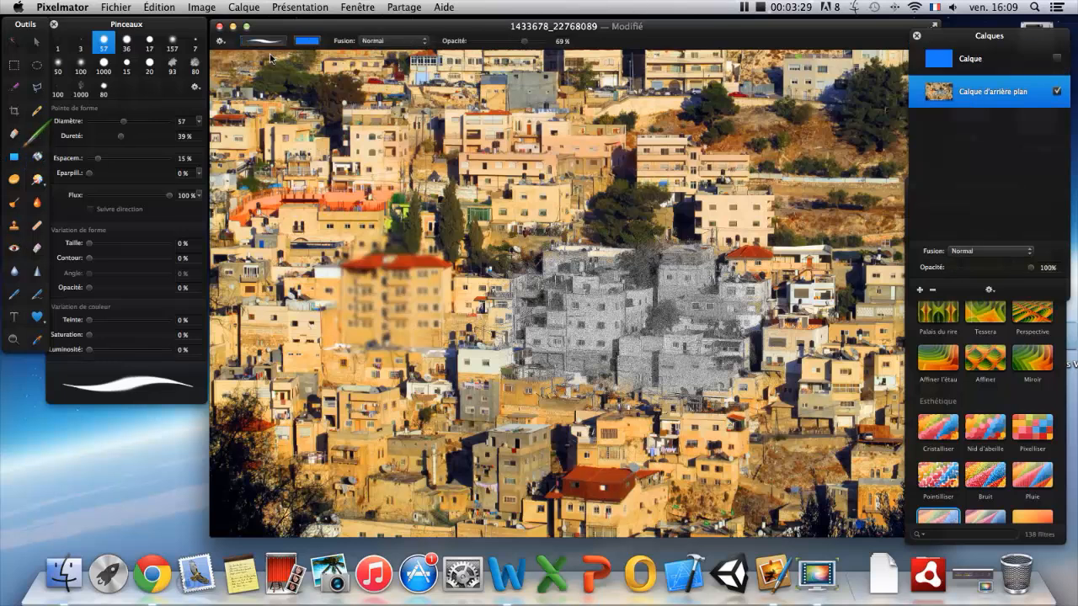
{"action": "left_click", "coordinate": [389, 41]}
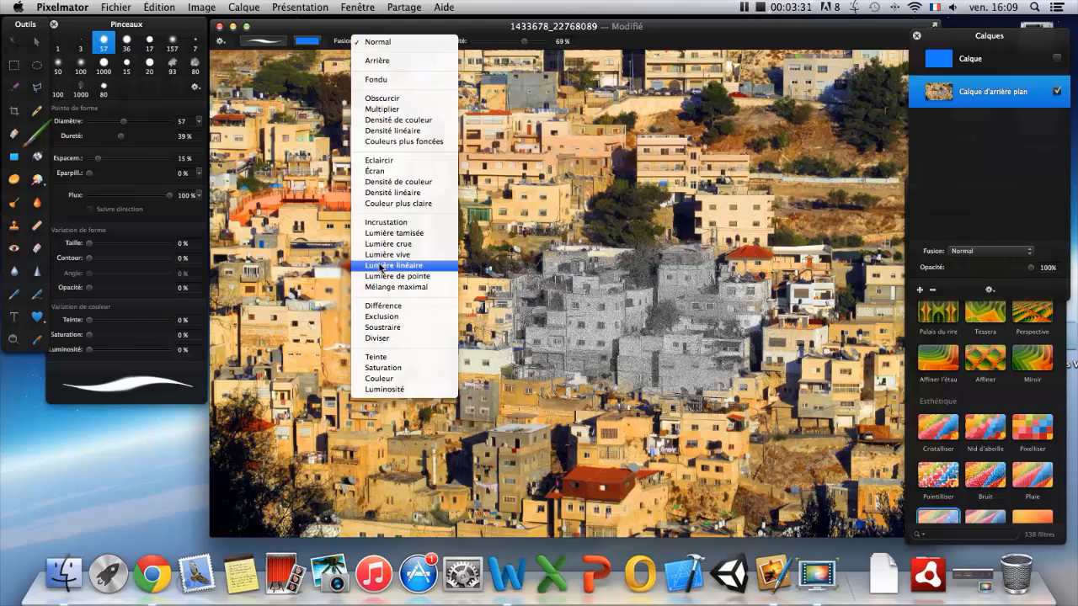
{"action": "left_click", "coordinate": [717, 31]}
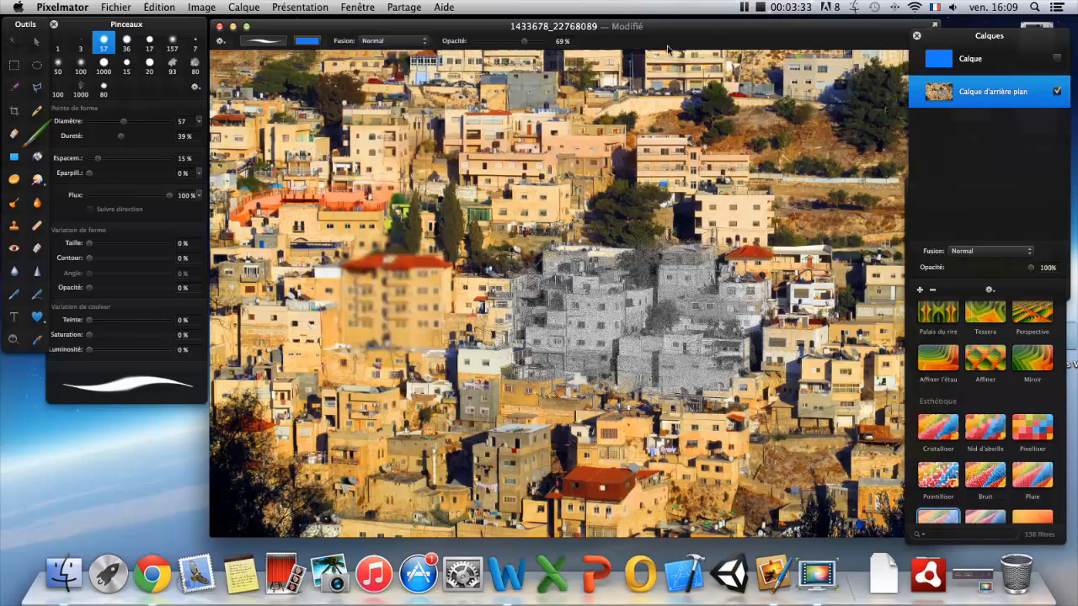
{"action": "mouse_move", "coordinate": [668, 154]}
{"action": "left_mouse_down"}
{"action": "mouse_move", "coordinate": [417, 182]}
{"action": "mouse_move", "coordinate": [687, 201]}
{"action": "mouse_move", "coordinate": [429, 233]}
{"action": "left_mouse_up"}
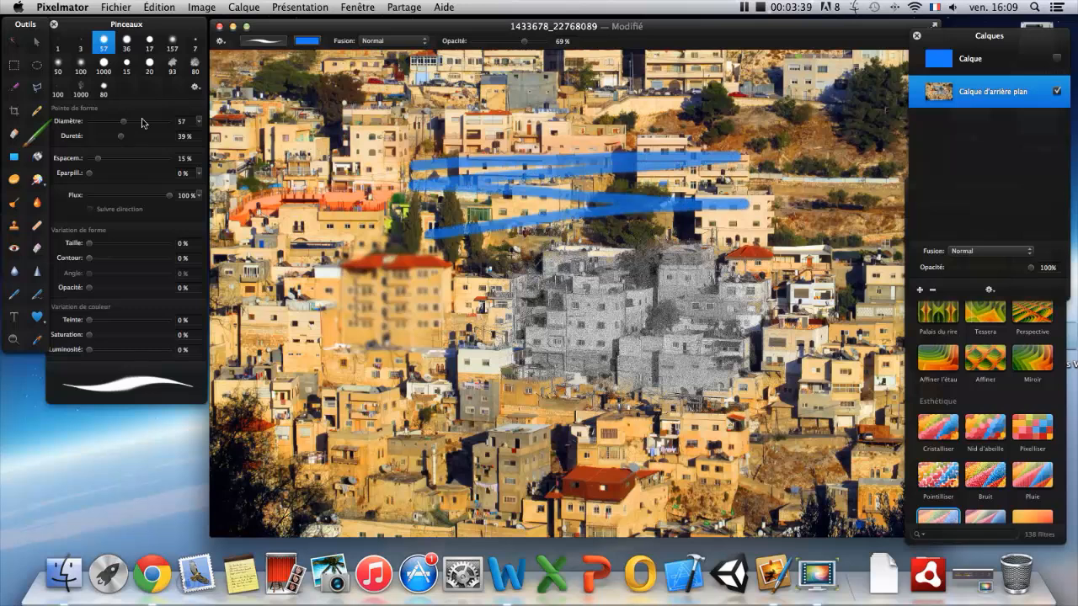
Paint a stroke above the zigzag with a brush diameter of 101, and dab the blurred building's roof with hardness at 0%.
{"action": "left_click_drag", "start_coordinate": [122, 126], "coordinate": [150, 123]}
{"action": "left_click_drag", "start_coordinate": [320, 137], "coordinate": [747, 115]}
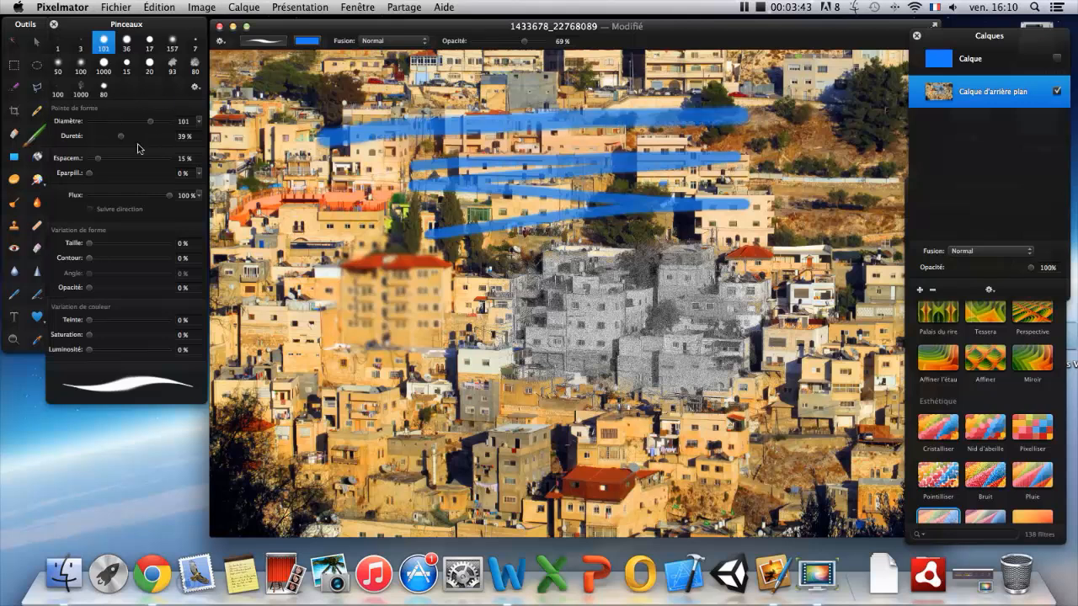
{"action": "mouse_move", "coordinate": [122, 137]}
{"action": "left_mouse_down"}
{"action": "mouse_move", "coordinate": [166, 137]}
{"action": "mouse_move", "coordinate": [78, 145]}
{"action": "left_mouse_up"}
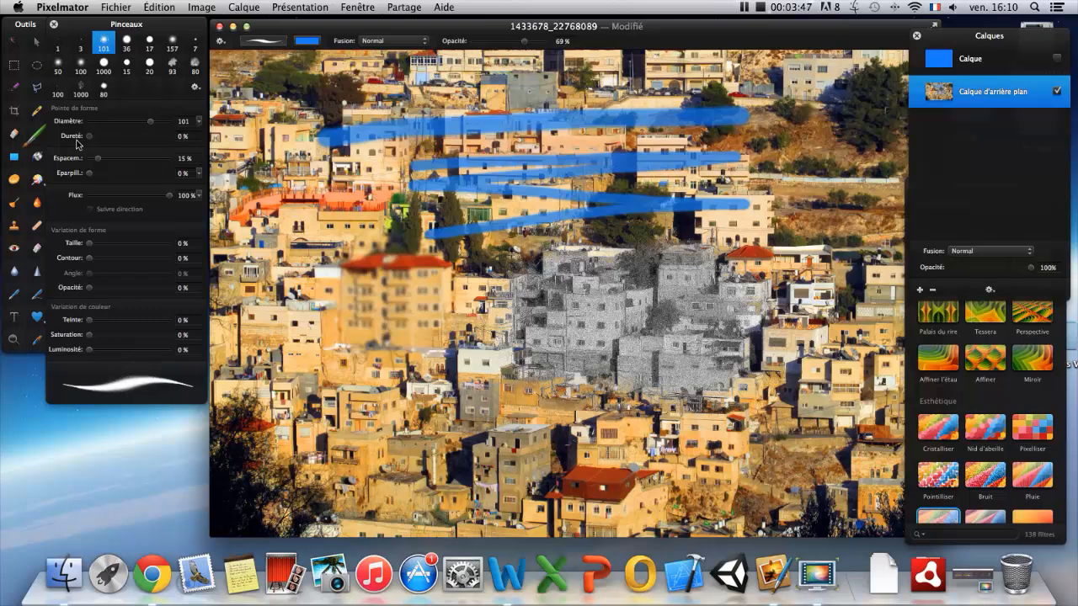
{"action": "left_click_drag", "start_coordinate": [369, 276], "coordinate": [395, 275]}
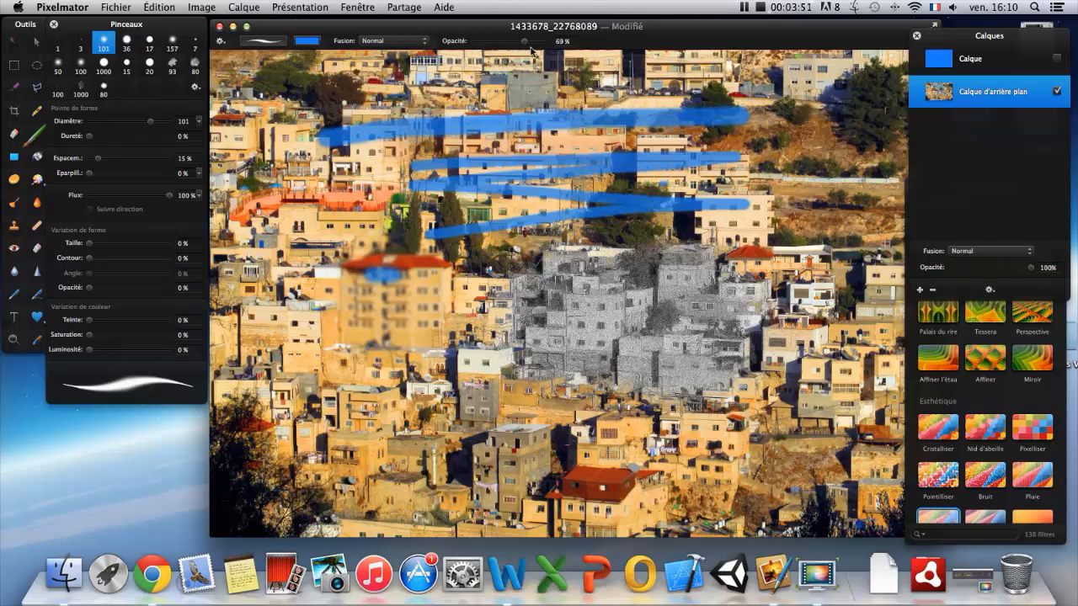
Set the brush to 100% opacity and diameter 323, and paint a soft horizontal stroke across the grey buildings.
{"action": "left_click_drag", "start_coordinate": [524, 42], "coordinate": [552, 42]}
{"action": "left_click_drag", "start_coordinate": [150, 121], "coordinate": [161, 122]}
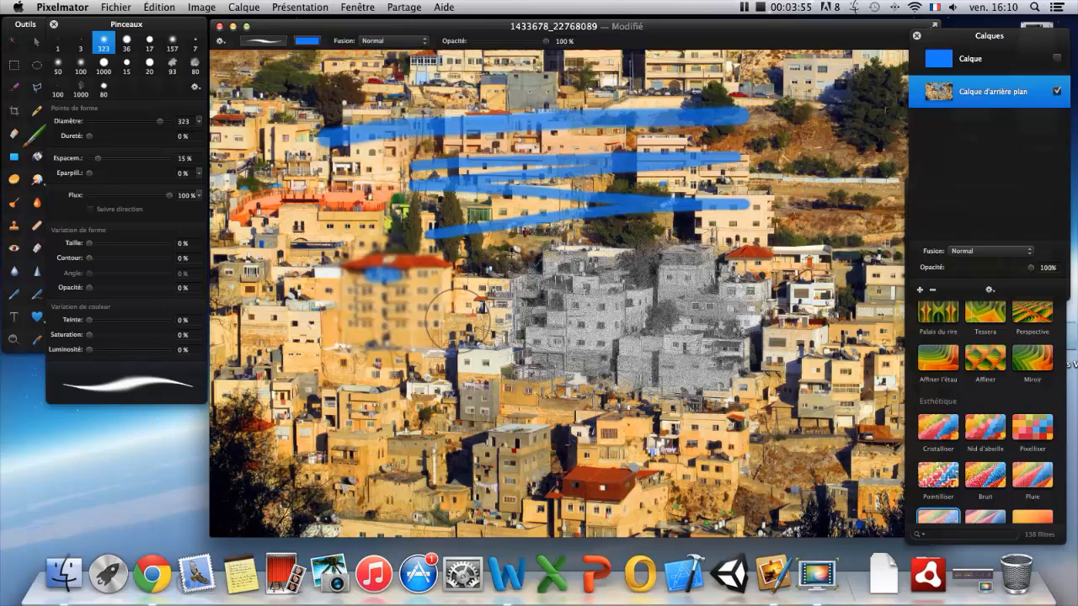
{"action": "left_click_drag", "start_coordinate": [539, 320], "coordinate": [783, 318]}
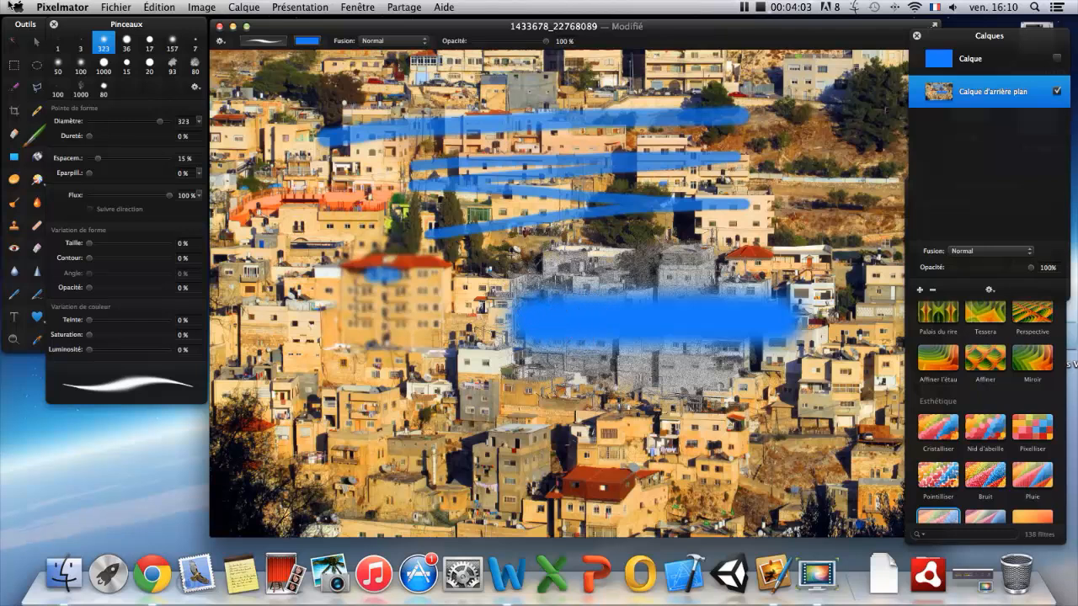
Paint a stroke below the soft one with 100% hardness, and stamp one dot at the photo's upper left with spacing at 1000%.
{"action": "left_click_drag", "start_coordinate": [91, 137], "coordinate": [170, 136]}
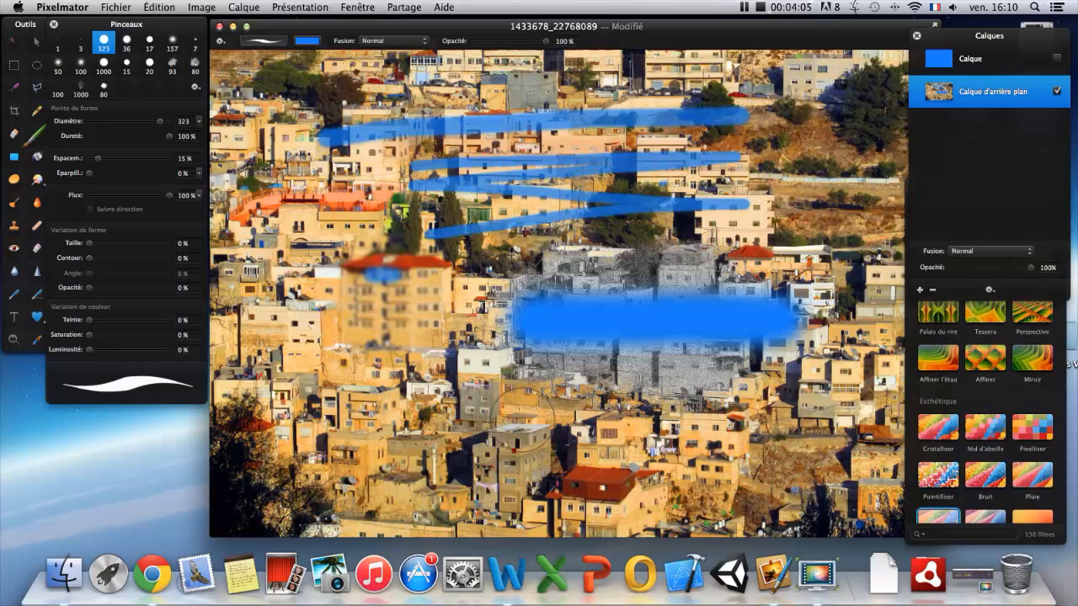
{"action": "left_click_drag", "start_coordinate": [502, 403], "coordinate": [792, 404]}
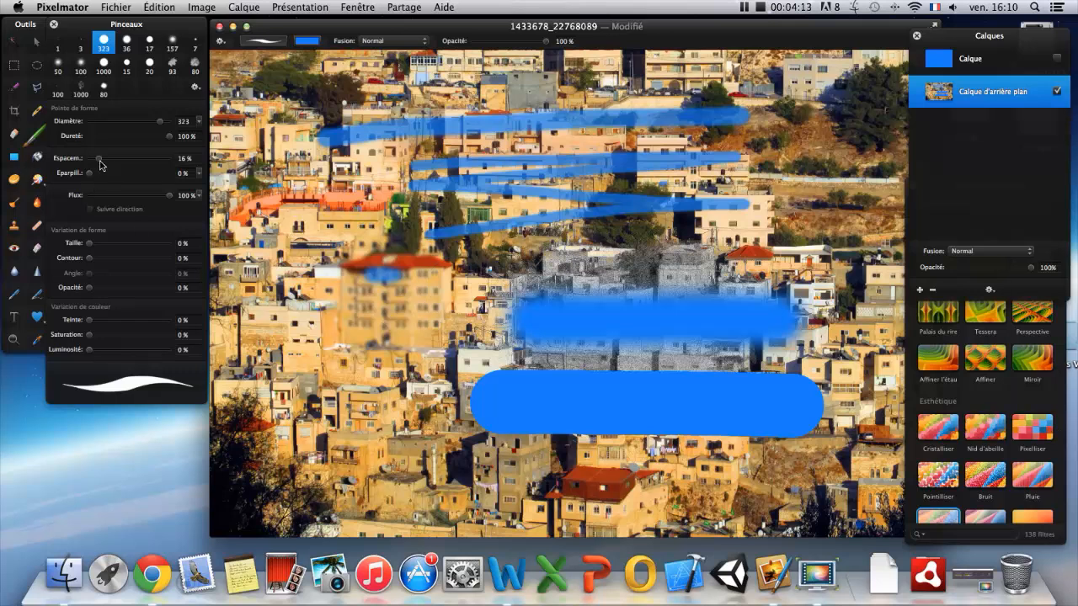
{"action": "left_click_drag", "start_coordinate": [99, 158], "coordinate": [171, 159]}
{"action": "left_click", "coordinate": [259, 154]}
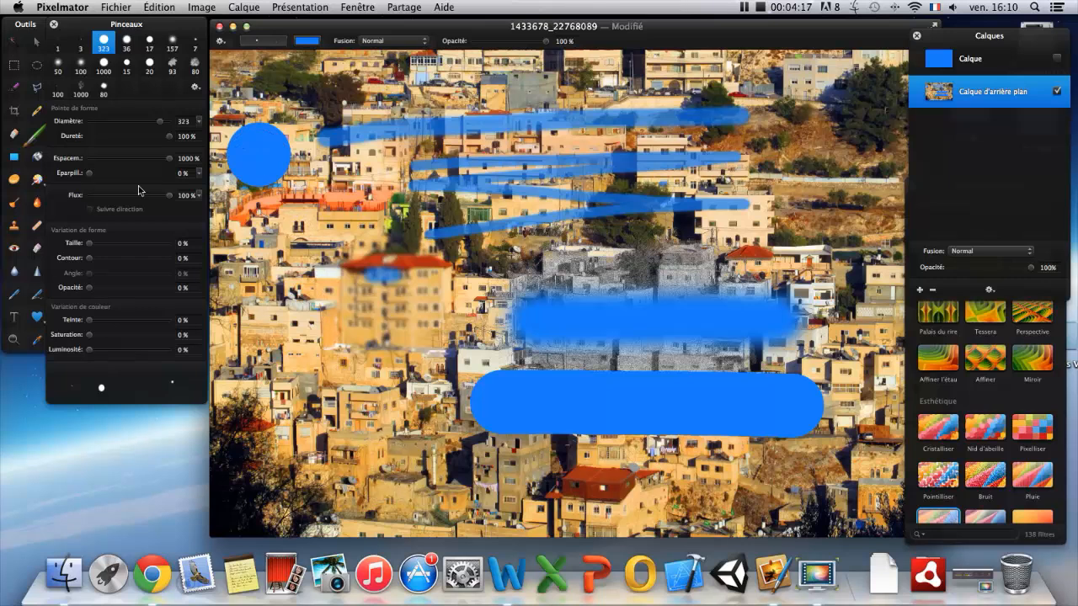
Set the brush spacing to 84% and diameter to 58, and paint a beaded stroke beside the blurred building.
{"action": "left_click_drag", "start_coordinate": [169, 159], "coordinate": [139, 161]}
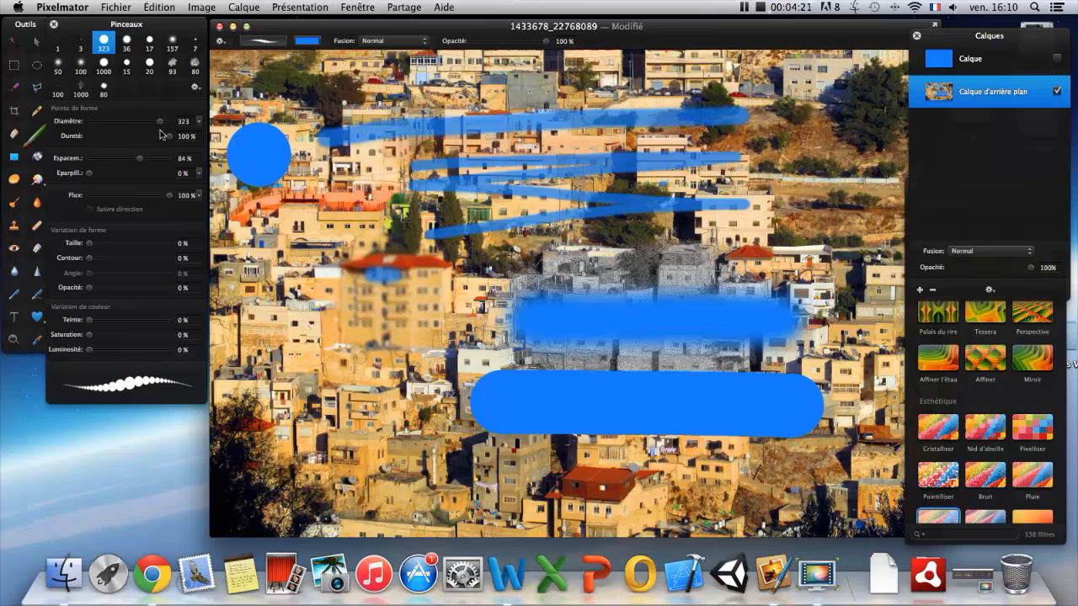
{"action": "left_click_drag", "start_coordinate": [160, 121], "coordinate": [124, 122]}
{"action": "mouse_move", "coordinate": [266, 264]}
{"action": "left_mouse_down"}
{"action": "mouse_move", "coordinate": [298, 278]}
{"action": "mouse_move", "coordinate": [311, 389]}
{"action": "left_mouse_up"}
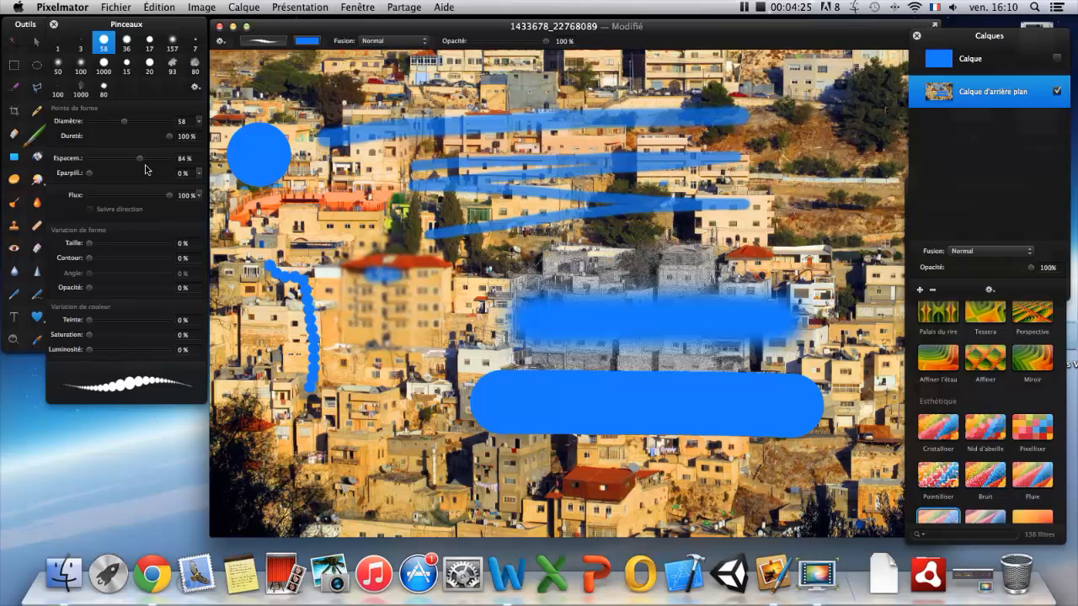
Increase the brush spacing to 266% and paint rows of separated dots across the lower part of the photo.
{"action": "left_click_drag", "start_coordinate": [139, 162], "coordinate": [162, 165]}
{"action": "left_click_drag", "start_coordinate": [338, 423], "coordinate": [282, 451]}
{"action": "mouse_move", "coordinate": [364, 402]}
{"action": "left_mouse_down"}
{"action": "mouse_move", "coordinate": [404, 407]}
{"action": "mouse_move", "coordinate": [425, 488]}
{"action": "mouse_move", "coordinate": [643, 515]}
{"action": "mouse_move", "coordinate": [758, 503]}
{"action": "mouse_move", "coordinate": [459, 453]}
{"action": "mouse_move", "coordinate": [370, 461]}
{"action": "left_mouse_up"}
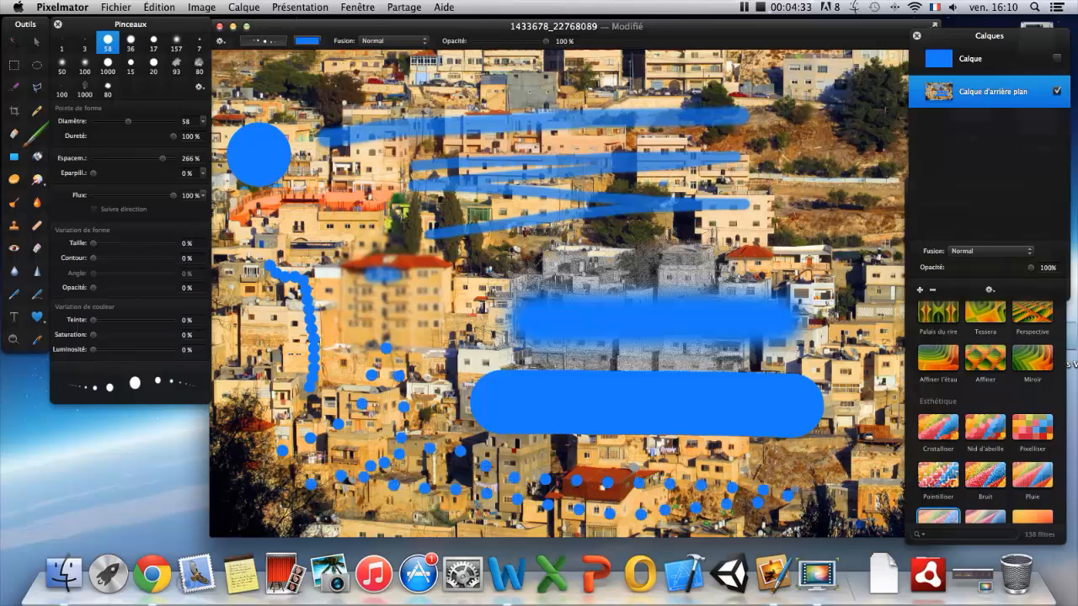
{"action": "mouse_move", "coordinate": [266, 424]}
{"action": "left_mouse_down"}
{"action": "mouse_move", "coordinate": [287, 354]}
{"action": "mouse_move", "coordinate": [320, 368]}
{"action": "mouse_move", "coordinate": [317, 400]}
{"action": "mouse_move", "coordinate": [355, 437]}
{"action": "mouse_move", "coordinate": [347, 324]}
{"action": "left_mouse_up"}
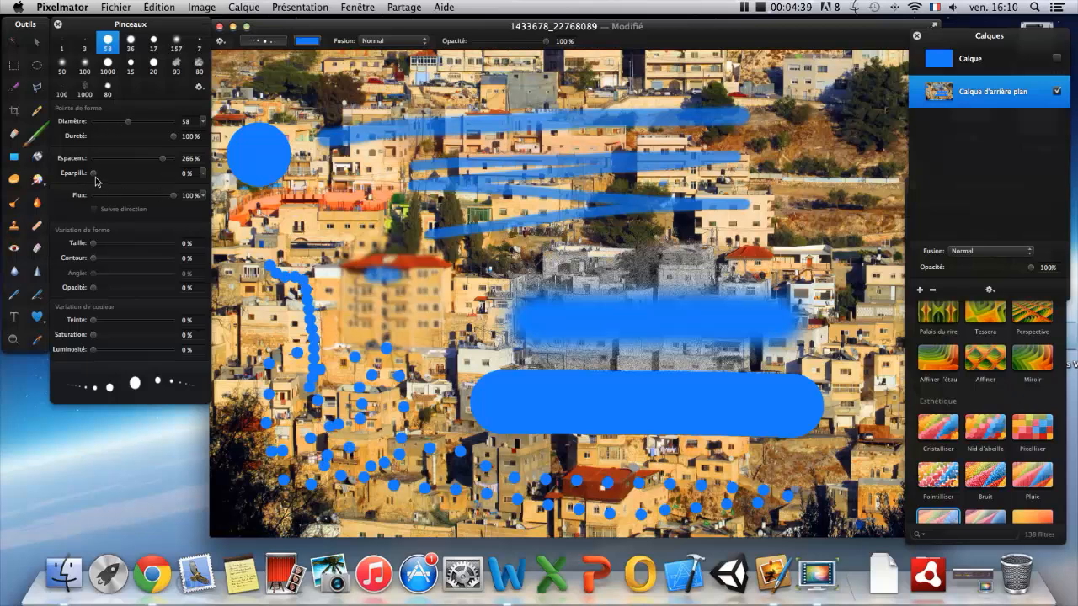
Set the brush scattering to 50%, spacing to 314% and diameter to 77, and paint scattered dots around the photo.
{"action": "left_click_drag", "start_coordinate": [95, 174], "coordinate": [166, 166]}
{"action": "left_click_drag", "start_coordinate": [122, 126], "coordinate": [134, 126]}
{"action": "left_click", "coordinate": [331, 91]}
{"action": "mouse_move", "coordinate": [337, 93]}
{"action": "left_mouse_down"}
{"action": "mouse_move", "coordinate": [376, 138]}
{"action": "mouse_move", "coordinate": [562, 124]}
{"action": "mouse_move", "coordinate": [706, 157]}
{"action": "mouse_move", "coordinate": [862, 110]}
{"action": "mouse_move", "coordinate": [834, 187]}
{"action": "mouse_move", "coordinate": [832, 318]}
{"action": "mouse_move", "coordinate": [857, 230]}
{"action": "mouse_move", "coordinate": [840, 465]}
{"action": "mouse_move", "coordinate": [672, 440]}
{"action": "mouse_move", "coordinate": [535, 446]}
{"action": "mouse_move", "coordinate": [356, 273]}
{"action": "mouse_move", "coordinate": [505, 355]}
{"action": "mouse_move", "coordinate": [350, 364]}
{"action": "mouse_move", "coordinate": [342, 221]}
{"action": "mouse_move", "coordinate": [371, 227]}
{"action": "left_mouse_up"}
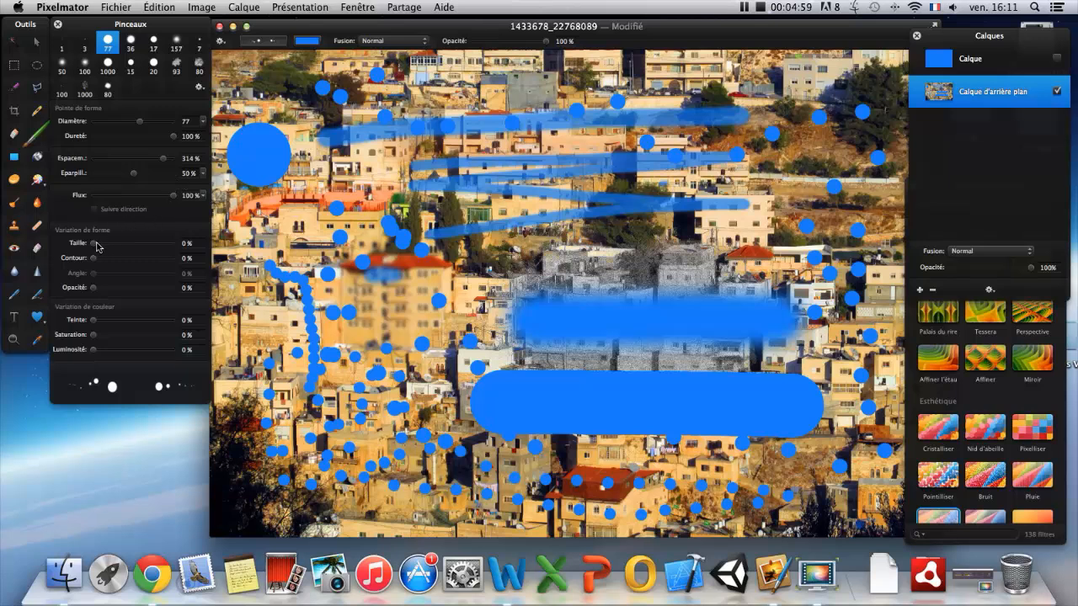
Set the brush's size variation to 78% and paint dots of varying size along the photo's upper part.
{"action": "left_click_drag", "start_coordinate": [95, 245], "coordinate": [155, 245]}
{"action": "mouse_move", "coordinate": [383, 84]}
{"action": "left_mouse_down"}
{"action": "mouse_move", "coordinate": [440, 71]}
{"action": "mouse_move", "coordinate": [577, 80]}
{"action": "left_mouse_up"}
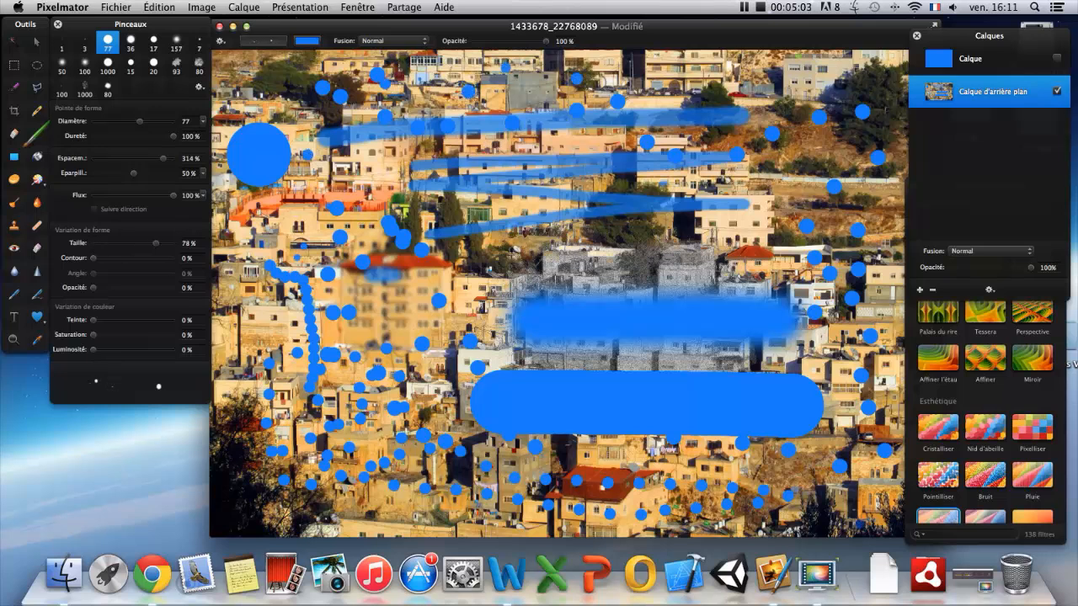
Hide the background layer, add a new layer, and paint scattered dots on it, raising the brush's size variation to 100%.
{"action": "left_click", "coordinate": [1057, 92]}
{"action": "left_click", "coordinate": [920, 290]}
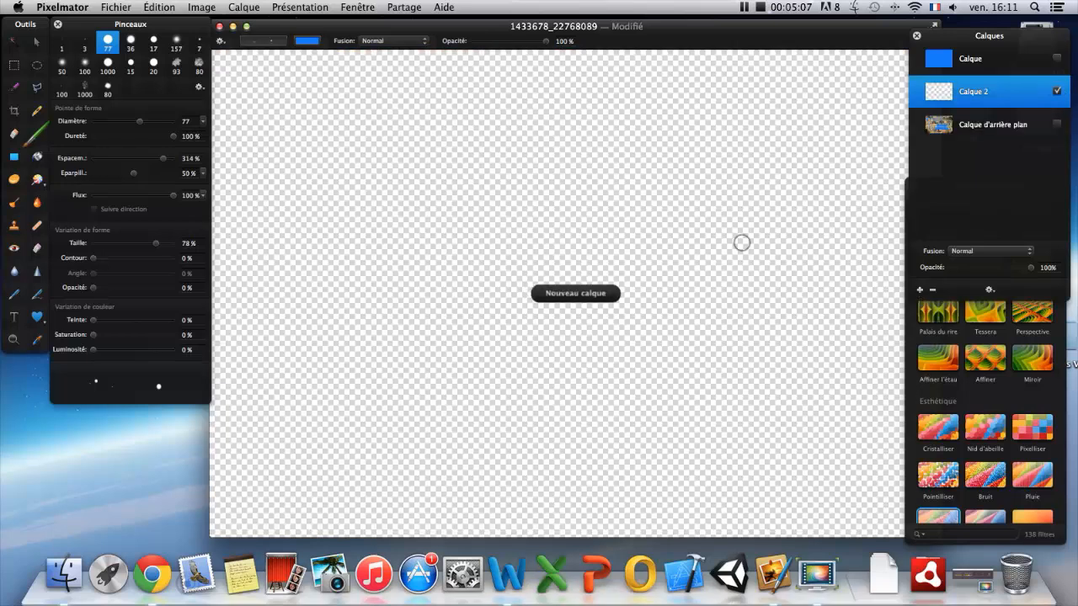
{"action": "mouse_move", "coordinate": [363, 210]}
{"action": "left_mouse_down"}
{"action": "mouse_move", "coordinate": [436, 184]}
{"action": "mouse_move", "coordinate": [431, 221]}
{"action": "mouse_move", "coordinate": [517, 287]}
{"action": "mouse_move", "coordinate": [532, 328]}
{"action": "mouse_move", "coordinate": [648, 308]}
{"action": "mouse_move", "coordinate": [661, 228]}
{"action": "mouse_move", "coordinate": [651, 190]}
{"action": "mouse_move", "coordinate": [539, 197]}
{"action": "mouse_move", "coordinate": [404, 229]}
{"action": "left_mouse_up"}
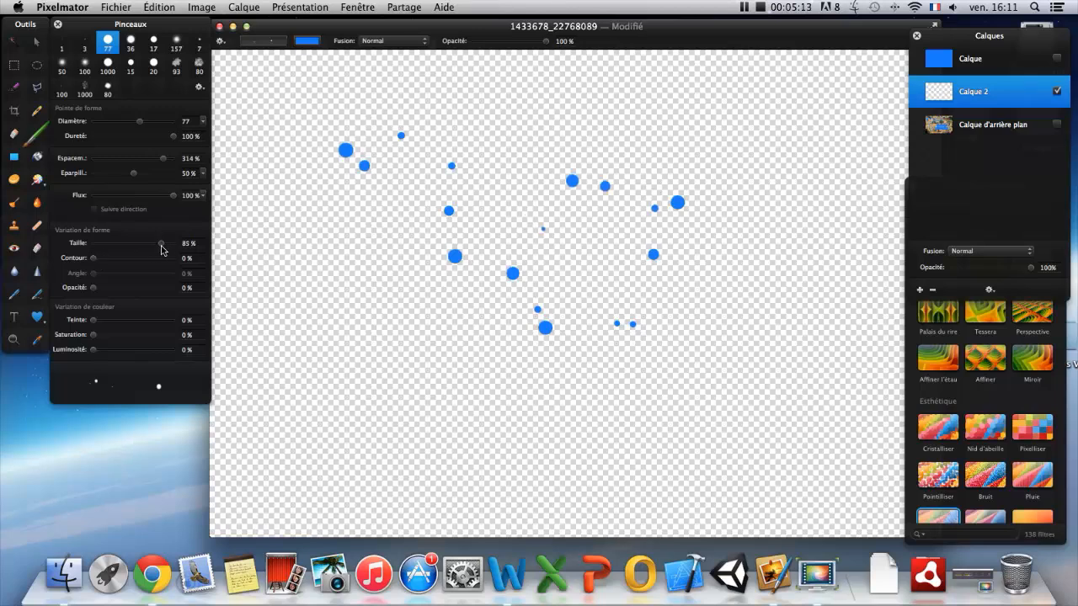
{"action": "left_click_drag", "start_coordinate": [169, 247], "coordinate": [179, 246]}
{"action": "mouse_move", "coordinate": [362, 243]}
{"action": "left_mouse_down"}
{"action": "mouse_move", "coordinate": [415, 255]}
{"action": "mouse_move", "coordinate": [341, 332]}
{"action": "mouse_move", "coordinate": [408, 374]}
{"action": "mouse_move", "coordinate": [584, 389]}
{"action": "mouse_move", "coordinate": [654, 369]}
{"action": "mouse_move", "coordinate": [768, 243]}
{"action": "mouse_move", "coordinate": [802, 346]}
{"action": "mouse_move", "coordinate": [726, 458]}
{"action": "mouse_move", "coordinate": [422, 362]}
{"action": "mouse_move", "coordinate": [316, 316]}
{"action": "mouse_move", "coordinate": [324, 219]}
{"action": "mouse_move", "coordinate": [417, 306]}
{"action": "mouse_move", "coordinate": [399, 354]}
{"action": "left_mouse_up"}
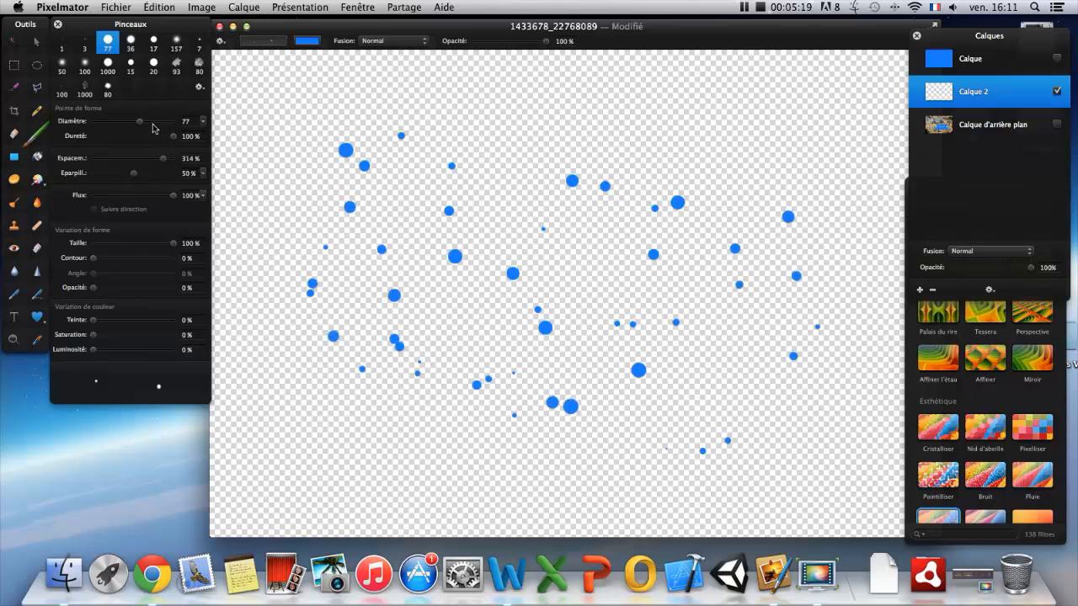
Paint a curved dot trail with 45% Contour variation, and further trails above it with 46% opacity variation.
{"action": "left_click_drag", "start_coordinate": [93, 259], "coordinate": [129, 258]}
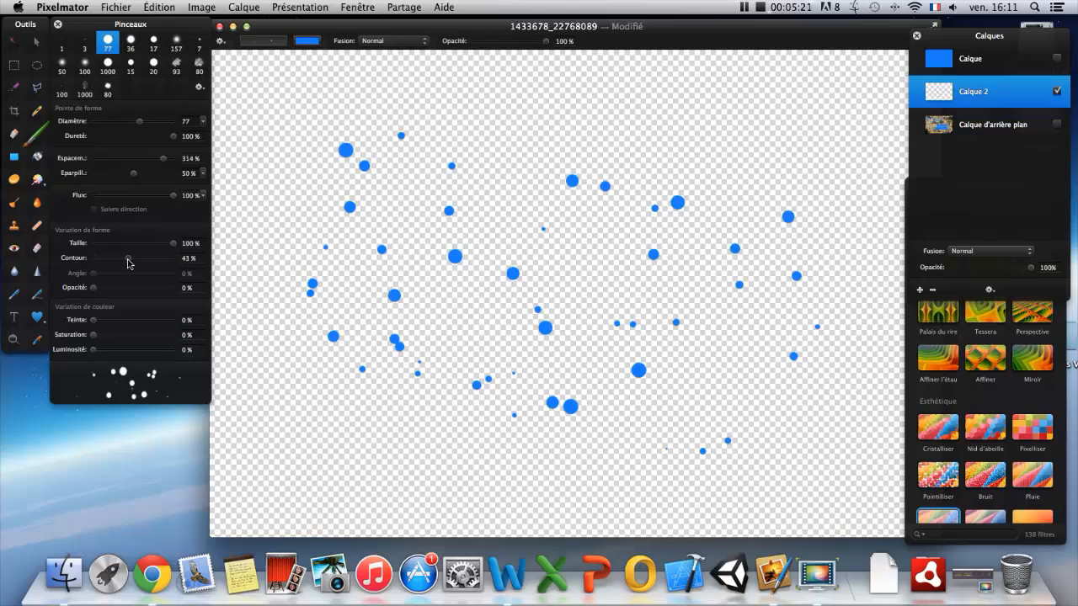
{"action": "mouse_move", "coordinate": [220, 381]}
{"action": "left_mouse_down"}
{"action": "mouse_move", "coordinate": [254, 377]}
{"action": "mouse_move", "coordinate": [333, 412]}
{"action": "mouse_move", "coordinate": [664, 445]}
{"action": "mouse_move", "coordinate": [741, 329]}
{"action": "mouse_move", "coordinate": [706, 304]}
{"action": "left_mouse_up"}
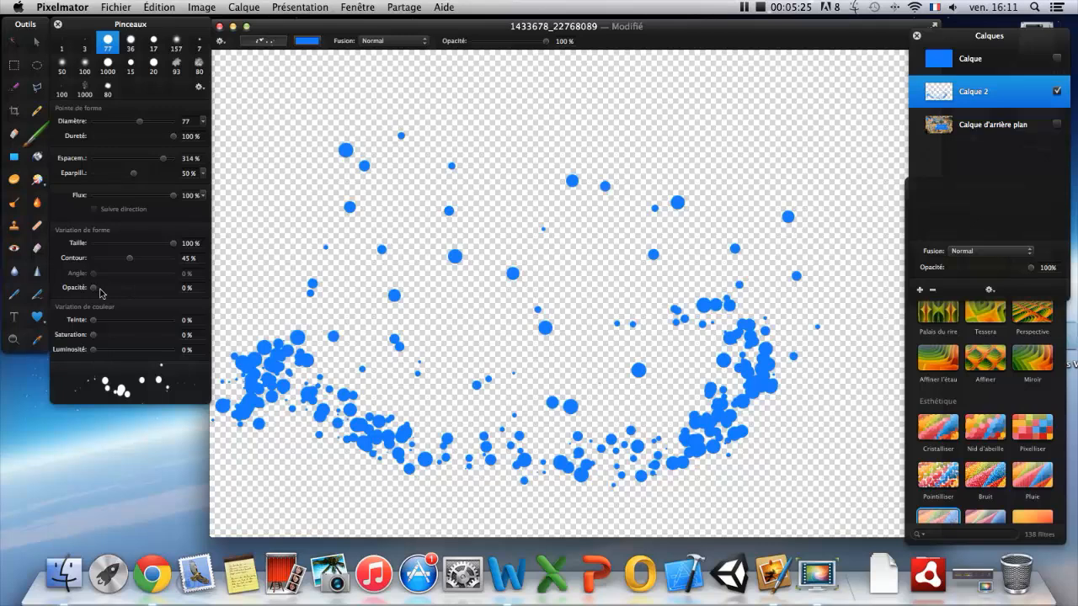
{"action": "left_click_drag", "start_coordinate": [97, 292], "coordinate": [131, 289]}
{"action": "mouse_move", "coordinate": [278, 243]}
{"action": "left_mouse_down"}
{"action": "mouse_move", "coordinate": [304, 225]}
{"action": "mouse_move", "coordinate": [387, 264]}
{"action": "mouse_move", "coordinate": [505, 269]}
{"action": "mouse_move", "coordinate": [618, 209]}
{"action": "mouse_move", "coordinate": [642, 150]}
{"action": "mouse_move", "coordinate": [395, 185]}
{"action": "mouse_move", "coordinate": [599, 173]}
{"action": "mouse_move", "coordinate": [791, 229]}
{"action": "mouse_move", "coordinate": [764, 158]}
{"action": "mouse_move", "coordinate": [718, 169]}
{"action": "left_mouse_up"}
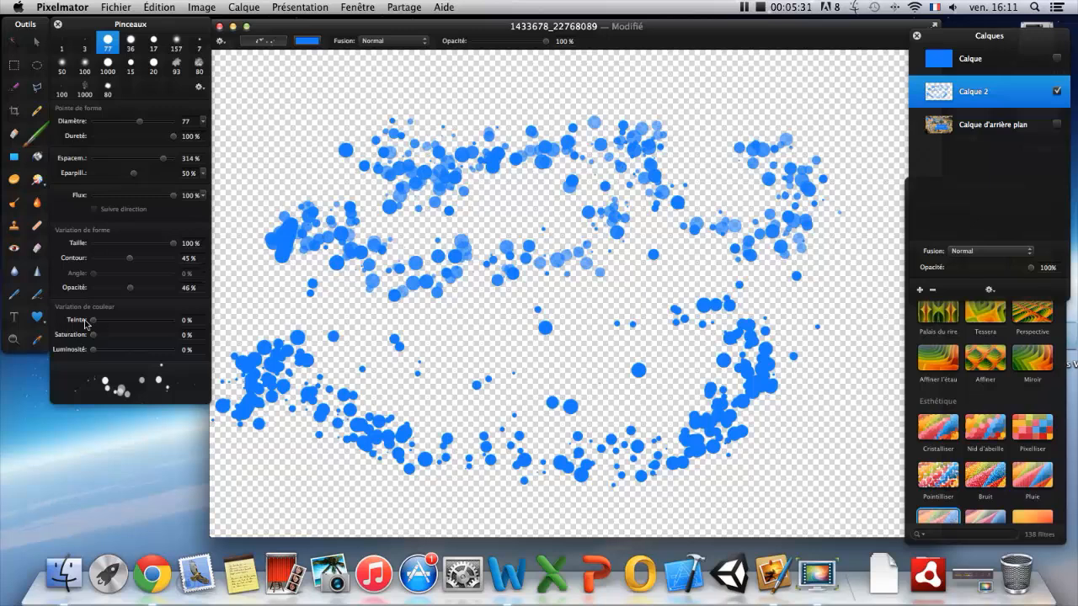
Increase the brush's hue variation for a multicoloured dot trail, and paint another trail with hue variation at 11%.
{"action": "left_click_drag", "start_coordinate": [93, 321], "coordinate": [132, 321]}
{"action": "mouse_move", "coordinate": [290, 287]}
{"action": "left_mouse_down"}
{"action": "mouse_move", "coordinate": [282, 278]}
{"action": "mouse_move", "coordinate": [412, 223]}
{"action": "mouse_move", "coordinate": [599, 367]}
{"action": "mouse_move", "coordinate": [791, 269]}
{"action": "mouse_move", "coordinate": [817, 446]}
{"action": "left_mouse_up"}
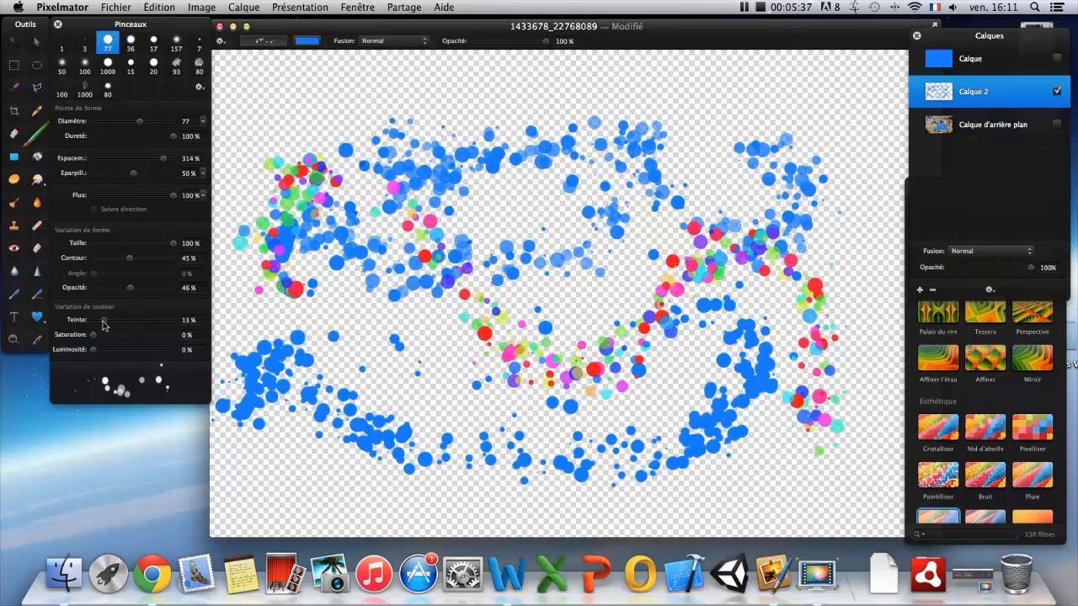
{"action": "left_click_drag", "start_coordinate": [101, 325], "coordinate": [103, 321]}
{"action": "mouse_move", "coordinate": [335, 121]}
{"action": "left_mouse_down"}
{"action": "mouse_move", "coordinate": [401, 89]}
{"action": "mouse_move", "coordinate": [514, 115]}
{"action": "mouse_move", "coordinate": [758, 98]}
{"action": "mouse_move", "coordinate": [829, 155]}
{"action": "mouse_move", "coordinate": [851, 151]}
{"action": "mouse_move", "coordinate": [876, 241]}
{"action": "mouse_move", "coordinate": [874, 338]}
{"action": "mouse_move", "coordinate": [857, 398]}
{"action": "mouse_move", "coordinate": [813, 429]}
{"action": "left_mouse_up"}
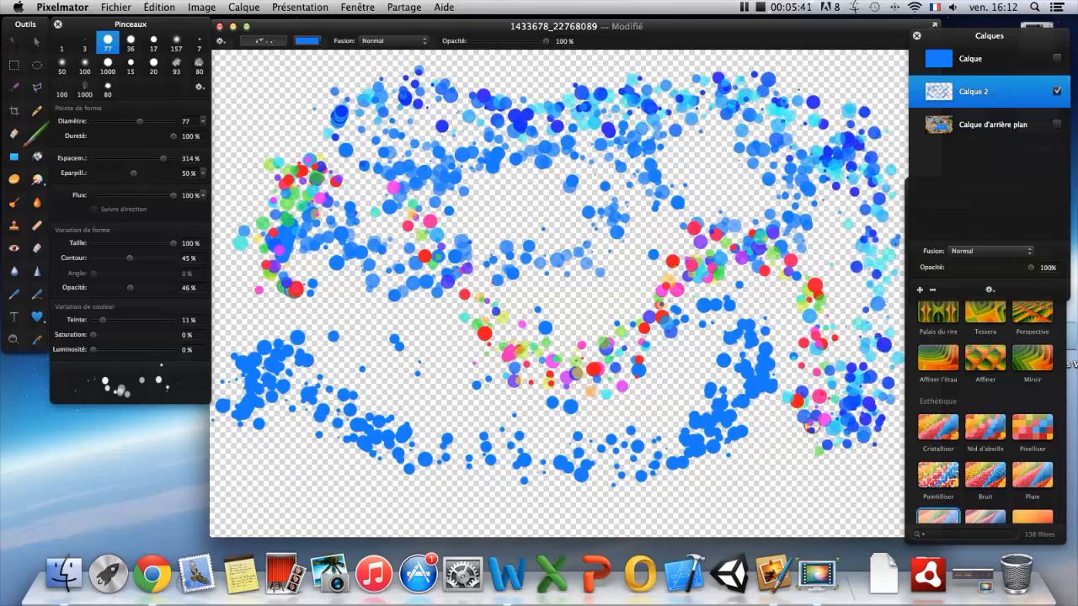
Hide the dotted layer, add a new one, and paint dot trails on it with 17% saturation and 23% luminosity variation.
{"action": "left_click", "coordinate": [1057, 92]}
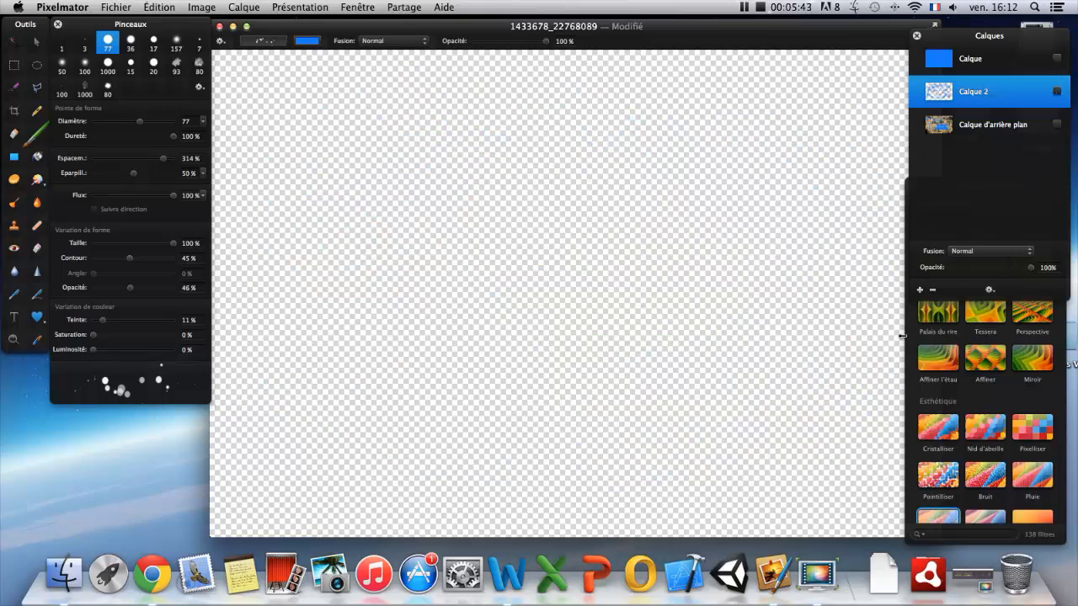
{"action": "left_click", "coordinate": [921, 290]}
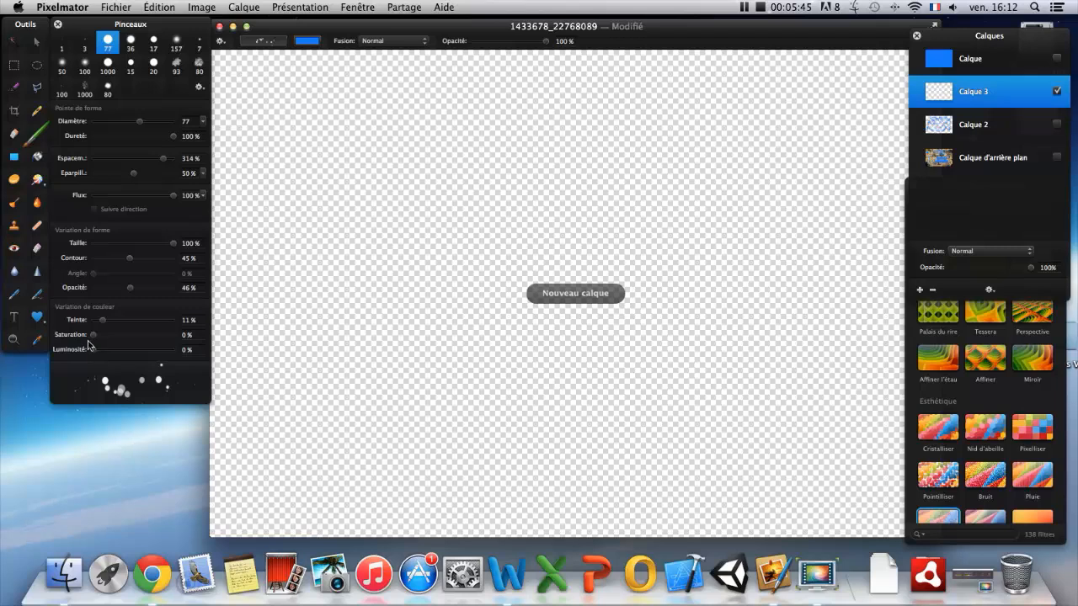
{"action": "left_click_drag", "start_coordinate": [93, 335], "coordinate": [112, 351]}
{"action": "mouse_move", "coordinate": [332, 303]}
{"action": "left_mouse_down"}
{"action": "mouse_move", "coordinate": [371, 266]}
{"action": "mouse_move", "coordinate": [507, 329]}
{"action": "mouse_move", "coordinate": [662, 377]}
{"action": "mouse_move", "coordinate": [720, 229]}
{"action": "mouse_move", "coordinate": [559, 163]}
{"action": "mouse_move", "coordinate": [297, 171]}
{"action": "mouse_move", "coordinate": [539, 184]}
{"action": "mouse_move", "coordinate": [676, 315]}
{"action": "mouse_move", "coordinate": [634, 414]}
{"action": "mouse_move", "coordinate": [163, 492]}
{"action": "mouse_move", "coordinate": [217, 427]}
{"action": "mouse_move", "coordinate": [409, 412]}
{"action": "mouse_move", "coordinate": [576, 504]}
{"action": "mouse_move", "coordinate": [862, 450]}
{"action": "mouse_move", "coordinate": [830, 217]}
{"action": "left_mouse_up"}
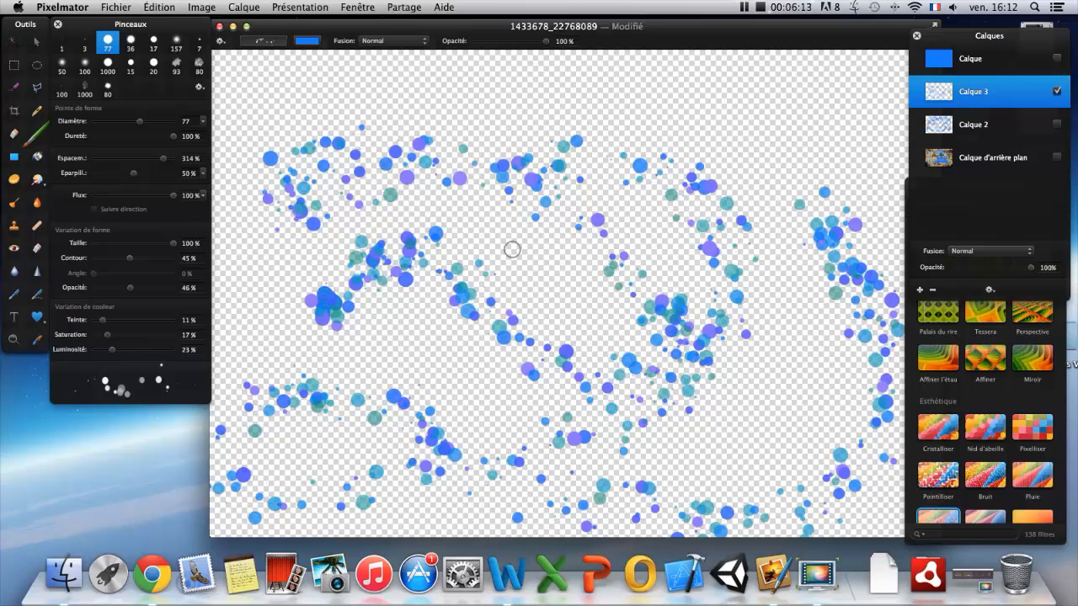
{"action": "mouse_move", "coordinate": [777, 180]}
{"action": "left_mouse_down"}
{"action": "mouse_move", "coordinate": [657, 140]}
{"action": "mouse_move", "coordinate": [527, 158]}
{"action": "left_mouse_up"}
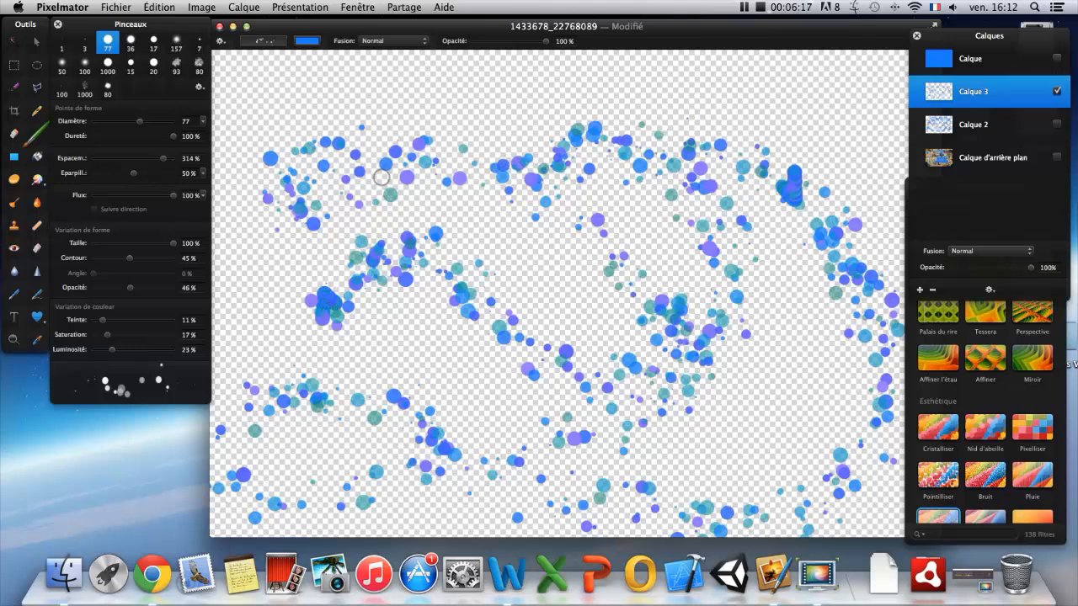
{"action": "mouse_move", "coordinate": [263, 126]}
{"action": "left_mouse_down"}
{"action": "mouse_move", "coordinate": [544, 157]}
{"action": "mouse_move", "coordinate": [421, 160]}
{"action": "mouse_move", "coordinate": [506, 164]}
{"action": "mouse_move", "coordinate": [623, 164]}
{"action": "mouse_move", "coordinate": [299, 149]}
{"action": "mouse_move", "coordinate": [724, 134]}
{"action": "mouse_move", "coordinate": [657, 114]}
{"action": "mouse_move", "coordinate": [384, 179]}
{"action": "mouse_move", "coordinate": [480, 172]}
{"action": "mouse_move", "coordinate": [410, 191]}
{"action": "left_mouse_up"}
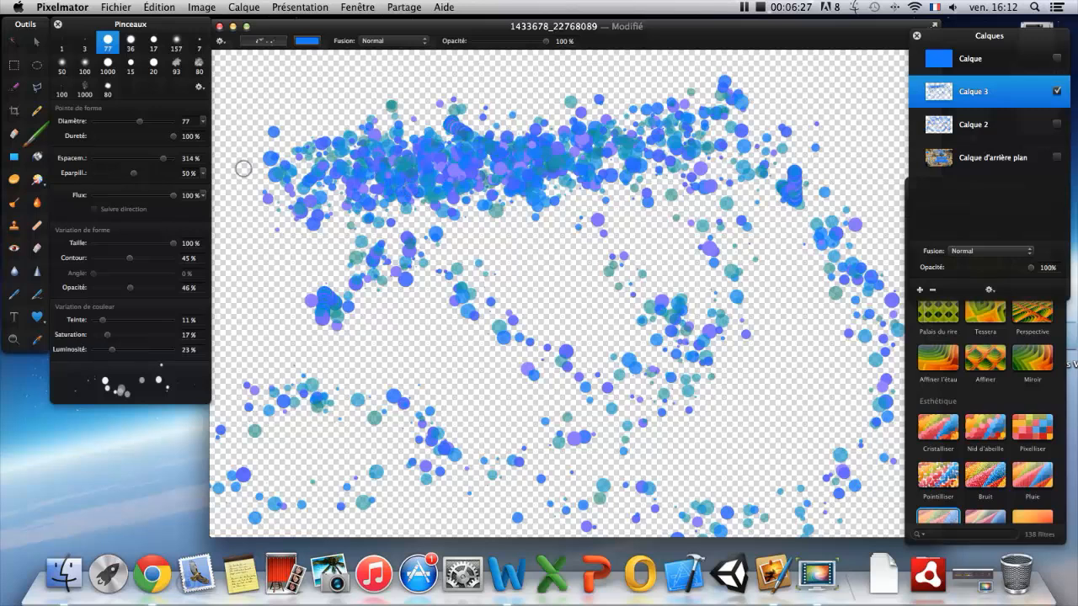
Paint a winding trail with the 93 px textured brush, and a dot trail near the canvas's upper edge with the 77 px hard round brush.
{"action": "left_click", "coordinate": [175, 65]}
{"action": "mouse_move", "coordinate": [341, 126]}
{"action": "left_mouse_down"}
{"action": "mouse_move", "coordinate": [475, 341]}
{"action": "mouse_move", "coordinate": [334, 384]}
{"action": "mouse_move", "coordinate": [267, 271]}
{"action": "left_mouse_up"}
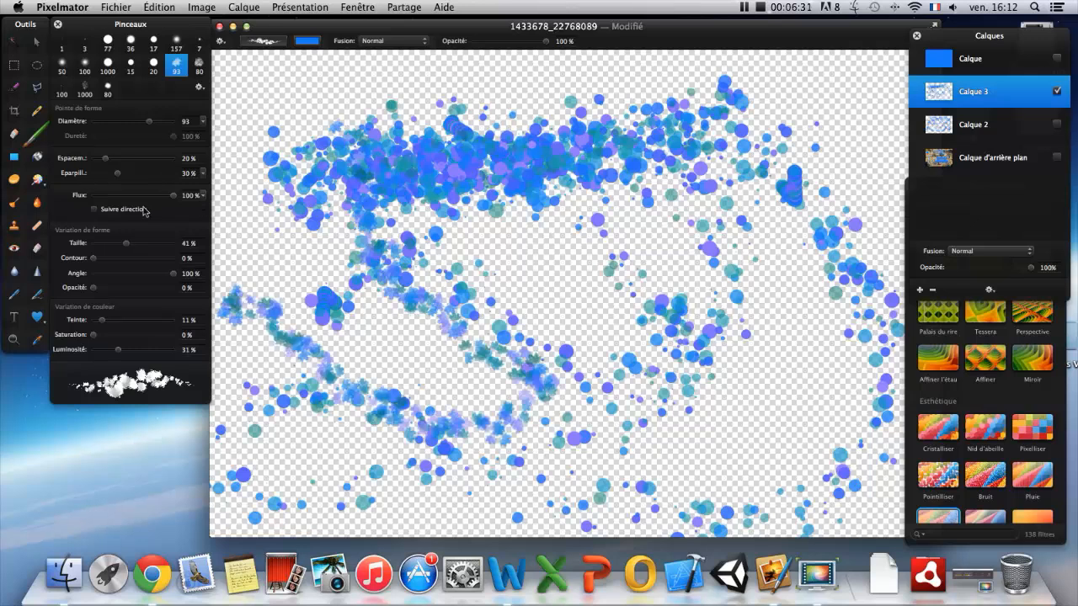
{"action": "left_click", "coordinate": [131, 42]}
{"action": "left_click", "coordinate": [108, 42]}
{"action": "mouse_move", "coordinate": [252, 164]}
{"action": "left_mouse_down"}
{"action": "mouse_move", "coordinate": [258, 116]}
{"action": "mouse_move", "coordinate": [316, 80]}
{"action": "mouse_move", "coordinate": [408, 95]}
{"action": "left_mouse_up"}
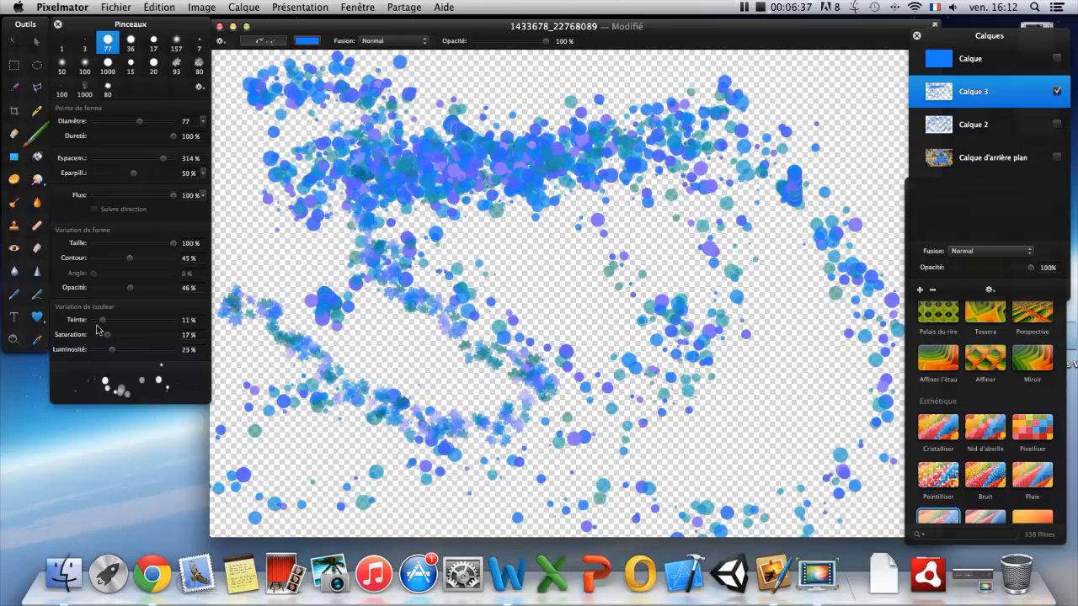
Paint mid-canvas dots with hue, saturation and luminosity variation at 0%, and a solid blue blob beside them with 1% spacing and 0% scattering.
{"action": "left_click_drag", "start_coordinate": [102, 323], "coordinate": [93, 353]}
{"action": "left_click_drag", "start_coordinate": [525, 277], "coordinate": [581, 325]}
{"action": "mouse_move", "coordinate": [160, 161]}
{"action": "left_mouse_down"}
{"action": "mouse_move", "coordinate": [88, 162]}
{"action": "mouse_move", "coordinate": [93, 175]}
{"action": "left_mouse_up"}
{"action": "mouse_move", "coordinate": [750, 434]}
{"action": "left_mouse_down"}
{"action": "mouse_move", "coordinate": [787, 316]}
{"action": "mouse_move", "coordinate": [716, 383]}
{"action": "left_mouse_up"}
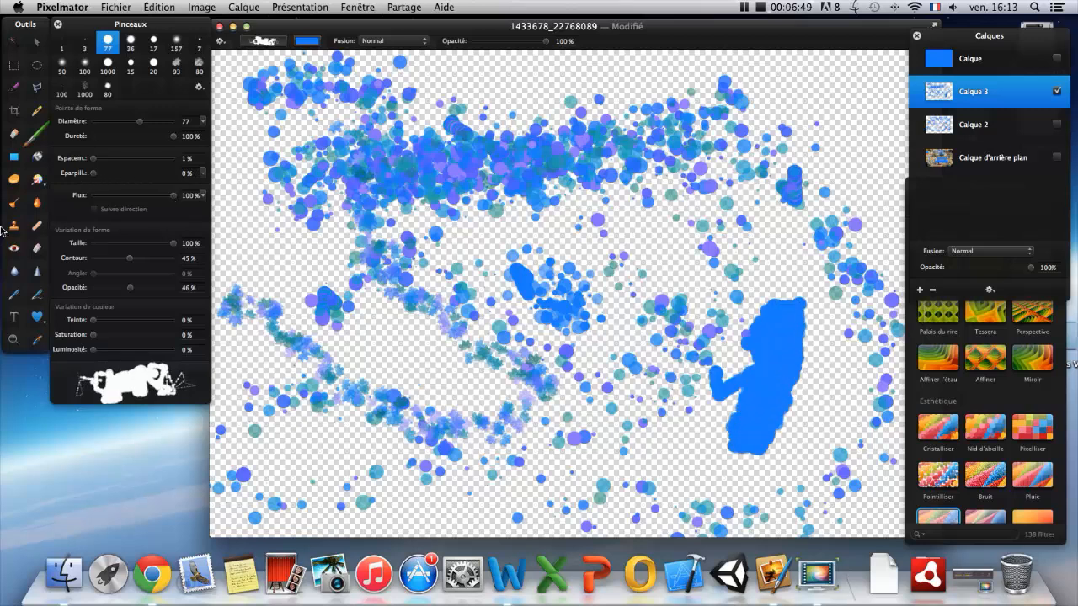
Paint a soft horizontal blue stroke along the canvas's upper edge with brush flow at 11% and hardness at 40%.
{"action": "left_click_drag", "start_coordinate": [174, 195], "coordinate": [91, 196]}
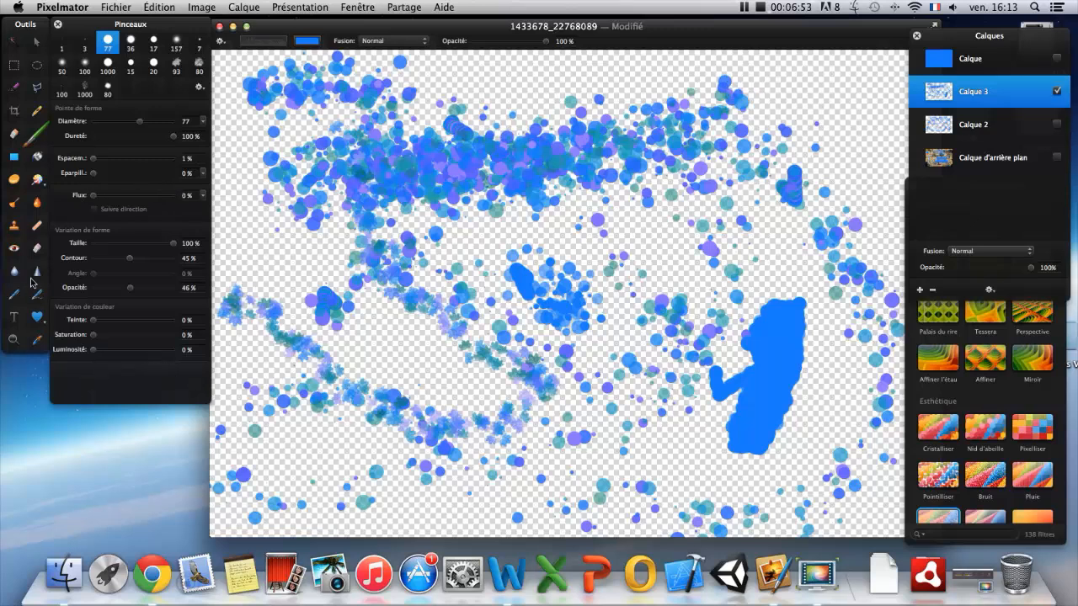
{"action": "left_click_drag", "start_coordinate": [96, 199], "coordinate": [106, 199]}
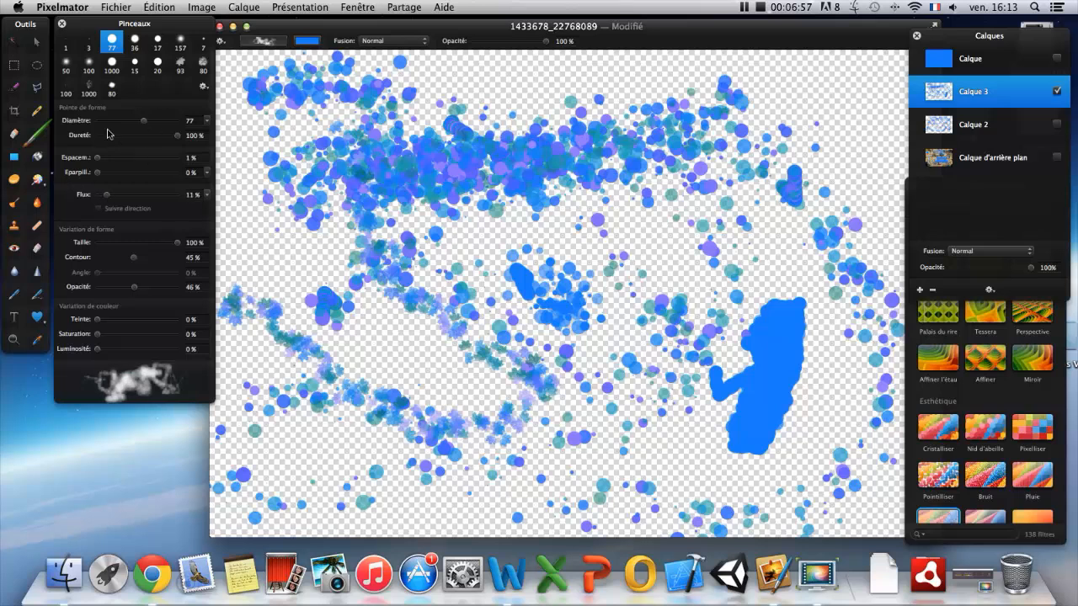
{"action": "mouse_move", "coordinate": [176, 136]}
{"action": "left_mouse_down"}
{"action": "mouse_move", "coordinate": [114, 137]}
{"action": "mouse_move", "coordinate": [133, 140]}
{"action": "left_mouse_up"}
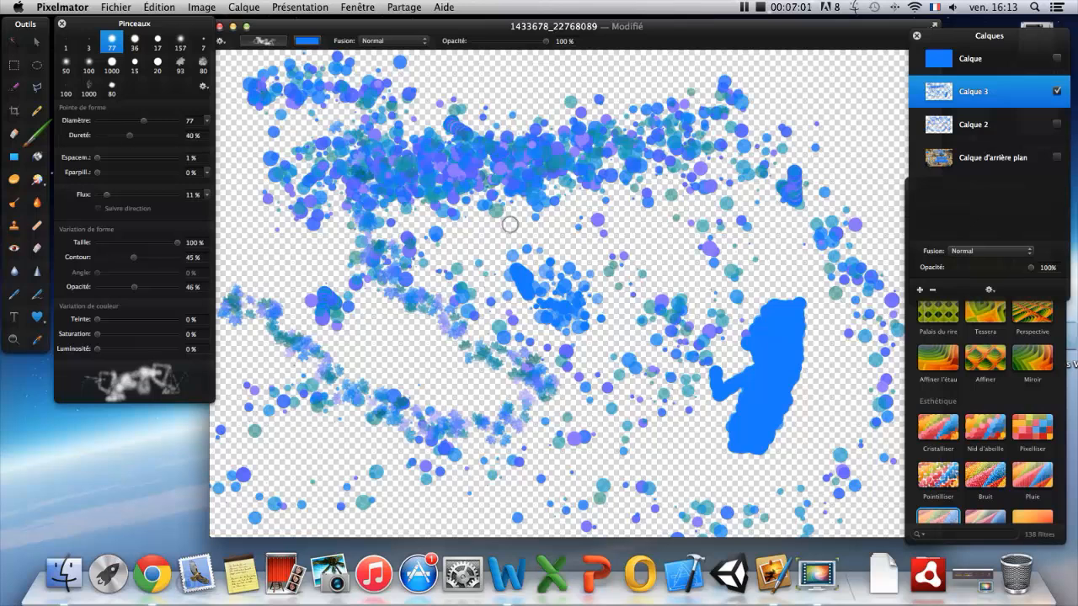
{"action": "mouse_move", "coordinate": [481, 77]}
{"action": "left_mouse_down"}
{"action": "mouse_move", "coordinate": [821, 79]}
{"action": "mouse_move", "coordinate": [794, 81]}
{"action": "left_mouse_up"}
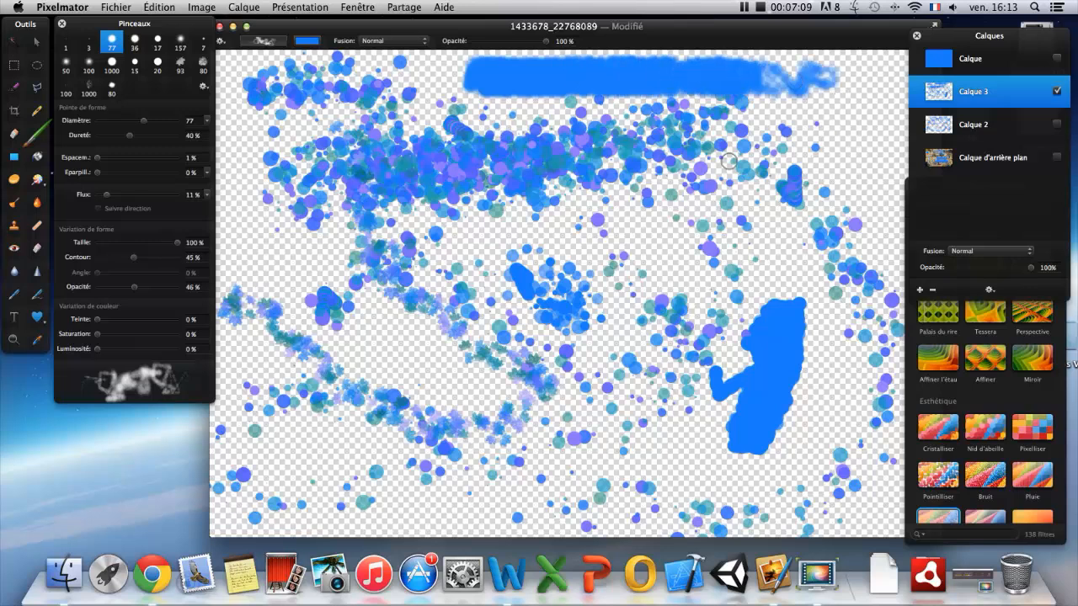